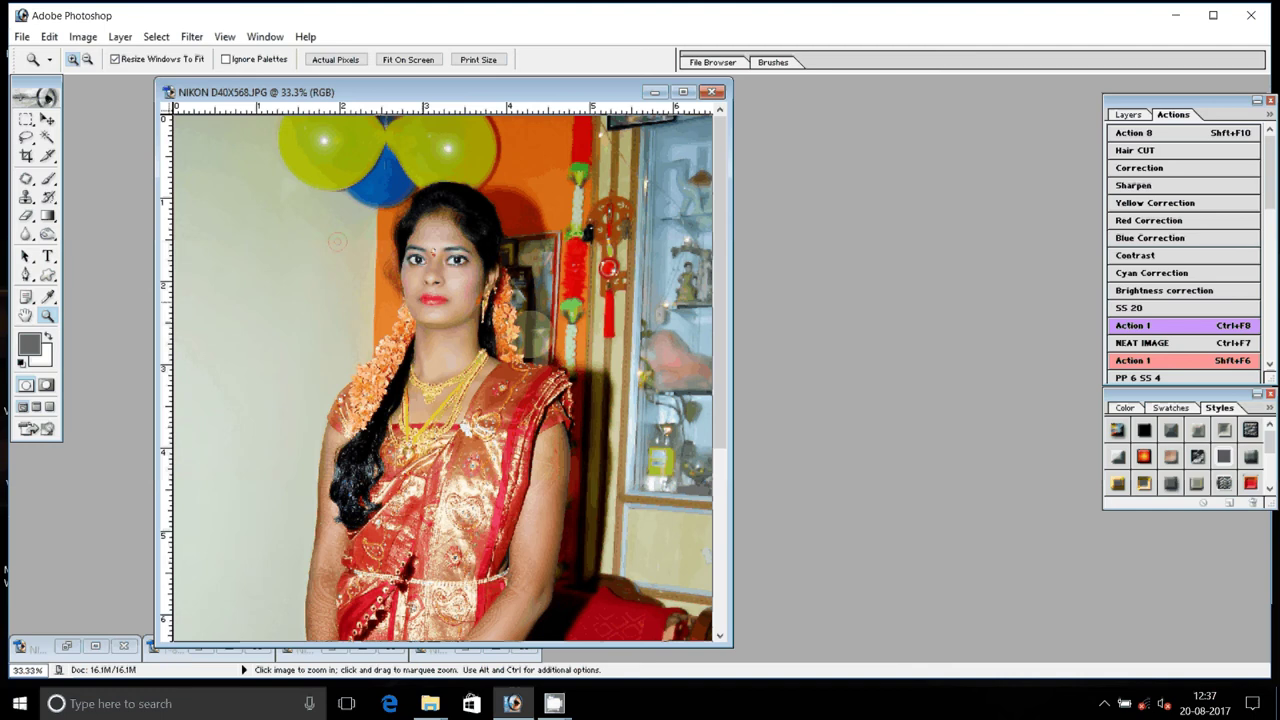
# - Zoom in to 200% around the bride's face in NIKON D40X568.JPG
pyautogui.click(337, 241)
pyautogui.click(613, 334)
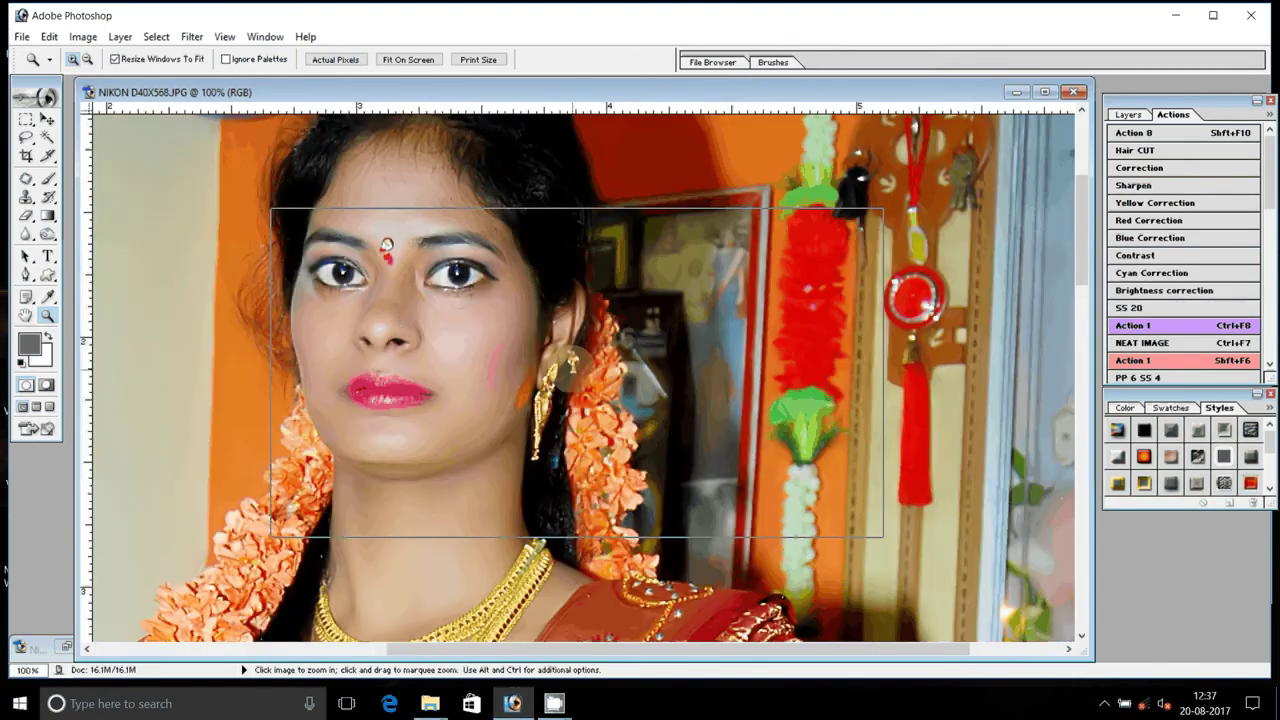
pyautogui.moveTo(271, 209); pyautogui.dragTo(883, 537)
# - Start a Pen path at the top of the bride's hair, curving along its edge
pyautogui.click(26, 274)
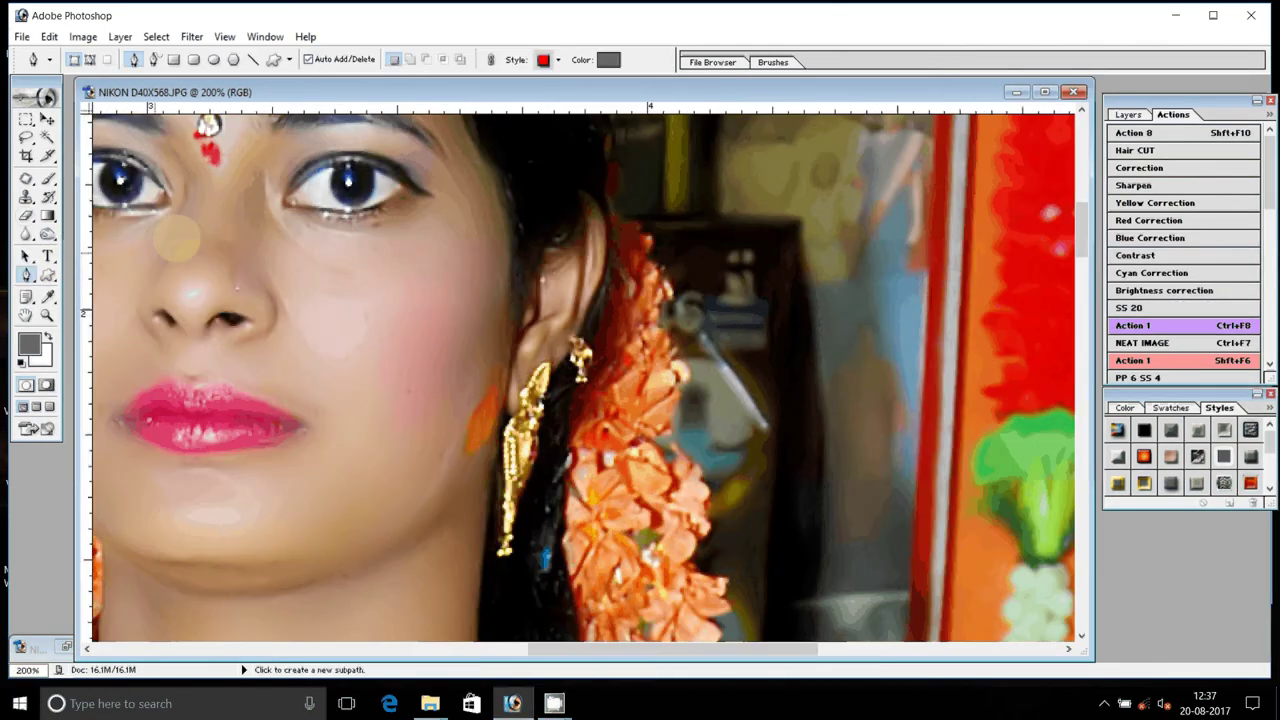
pyautogui.click(177, 238)
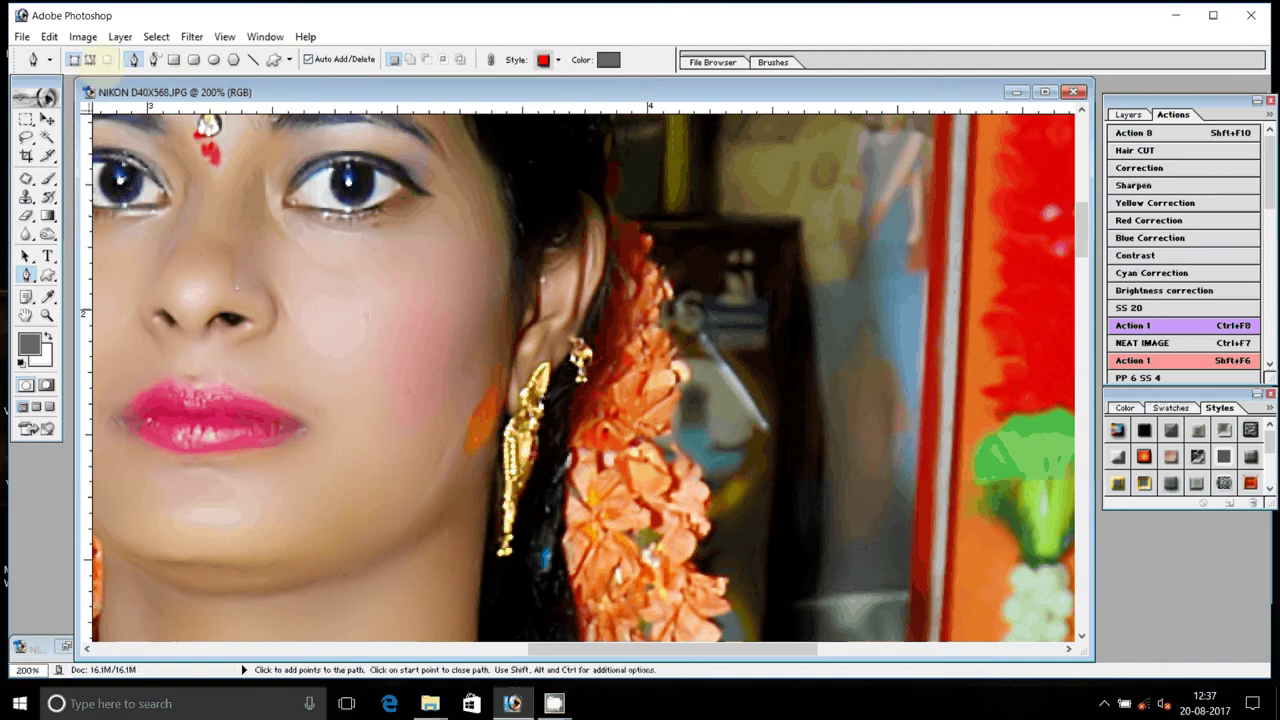
pyautogui.click(970, 328)
pyautogui.click(613, 204)
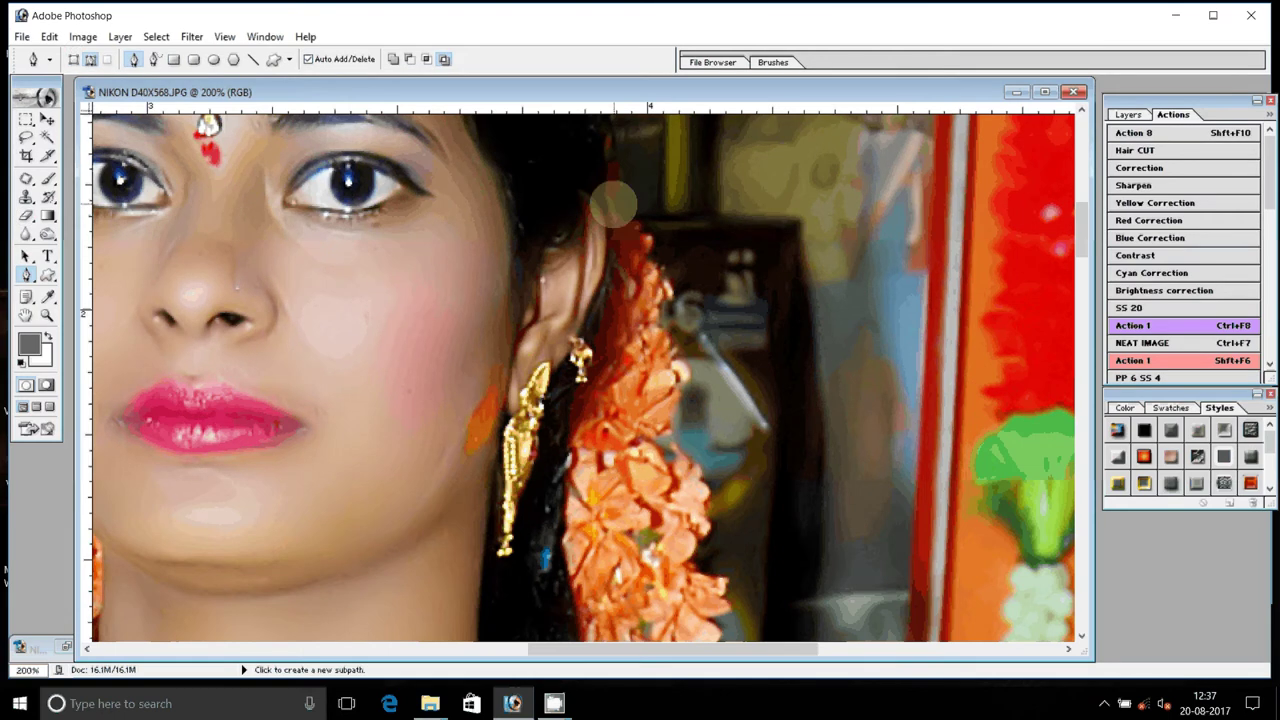
pyautogui.moveTo(655, 262); pyautogui.dragTo(668, 300)
pyautogui.click(672, 466)
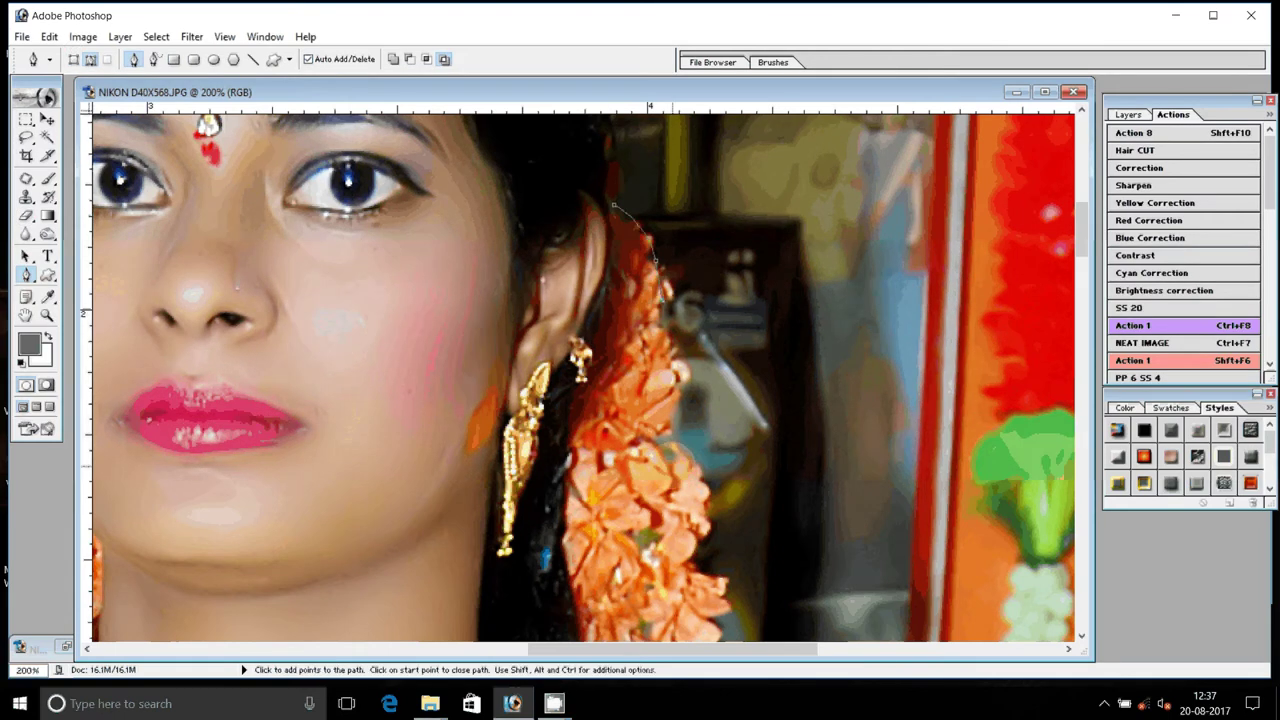
# - Continue the path down the flower garland to the top of the shoulder
pyautogui.click(682, 372)
pyautogui.moveTo(678, 450)
pyautogui.mouseDown()
pyautogui.moveTo(696, 468)
pyautogui.moveTo(721, 280)
pyautogui.mouseUp()
pyautogui.click(723, 373)
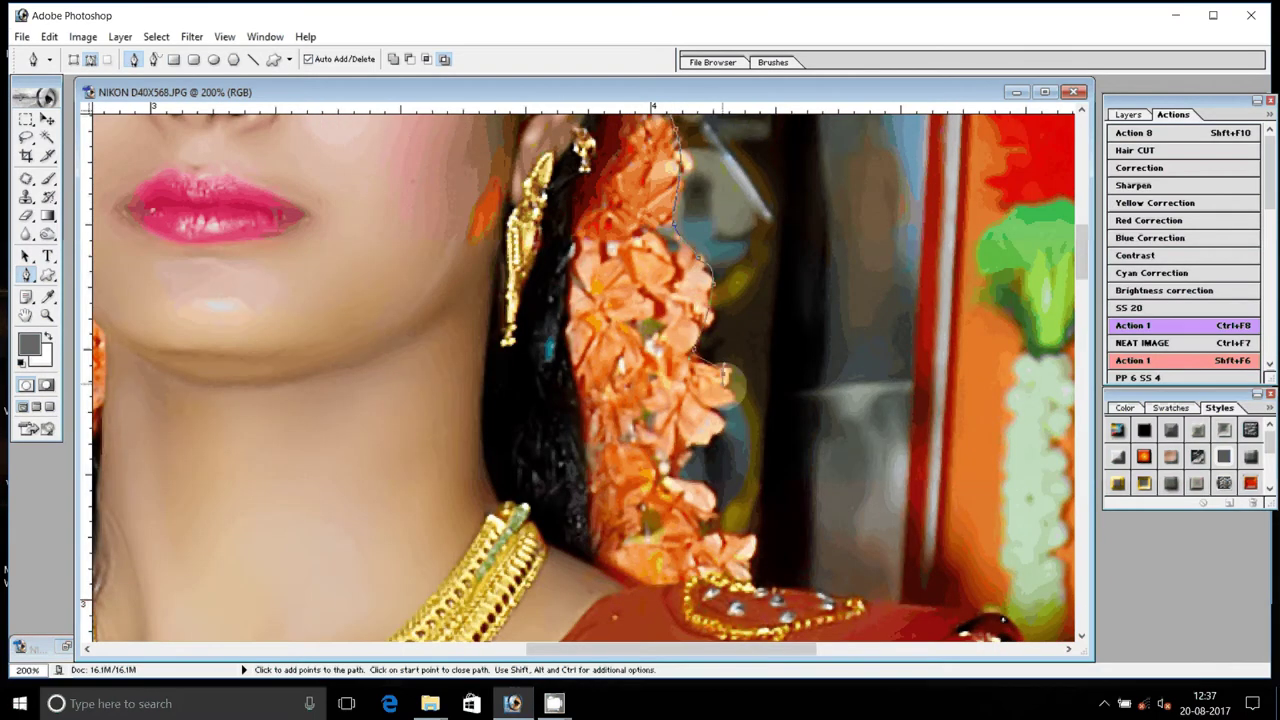
pyautogui.moveTo(724, 378); pyautogui.dragTo(721, 412)
pyautogui.click(665, 470)
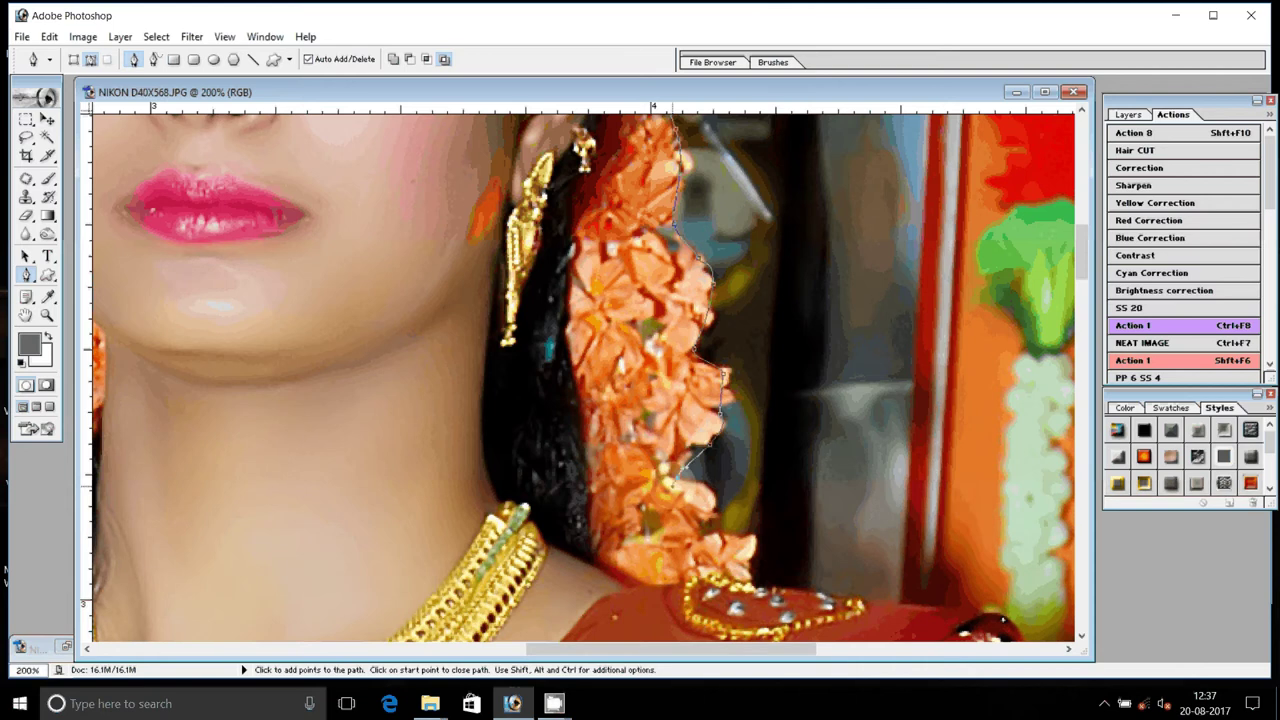
pyautogui.moveTo(720, 492)
pyautogui.mouseDown()
pyautogui.moveTo(710, 540)
pyautogui.moveTo(509, 299)
pyautogui.mouseUp()
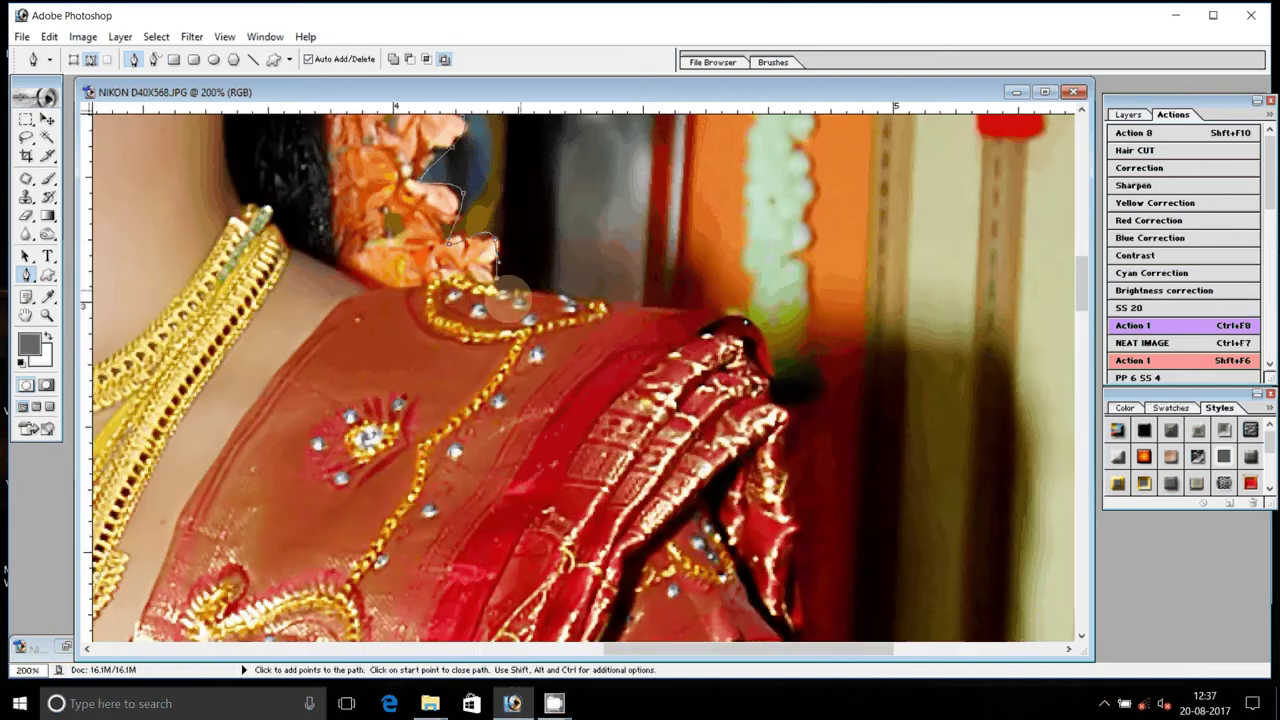
pyautogui.click(737, 320)
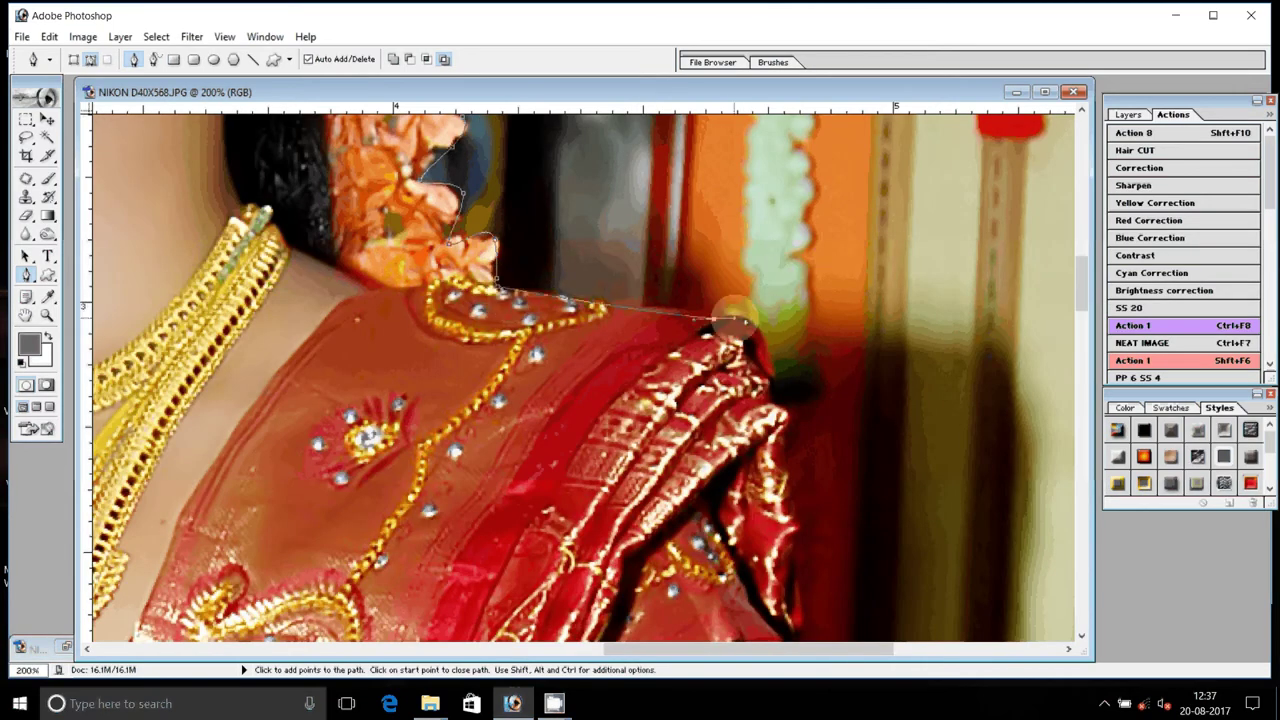
pyautogui.moveTo(791, 535); pyautogui.dragTo(752, 210)
# - Extend the path down the outer arm and around the elbow
pyautogui.click(740, 462)
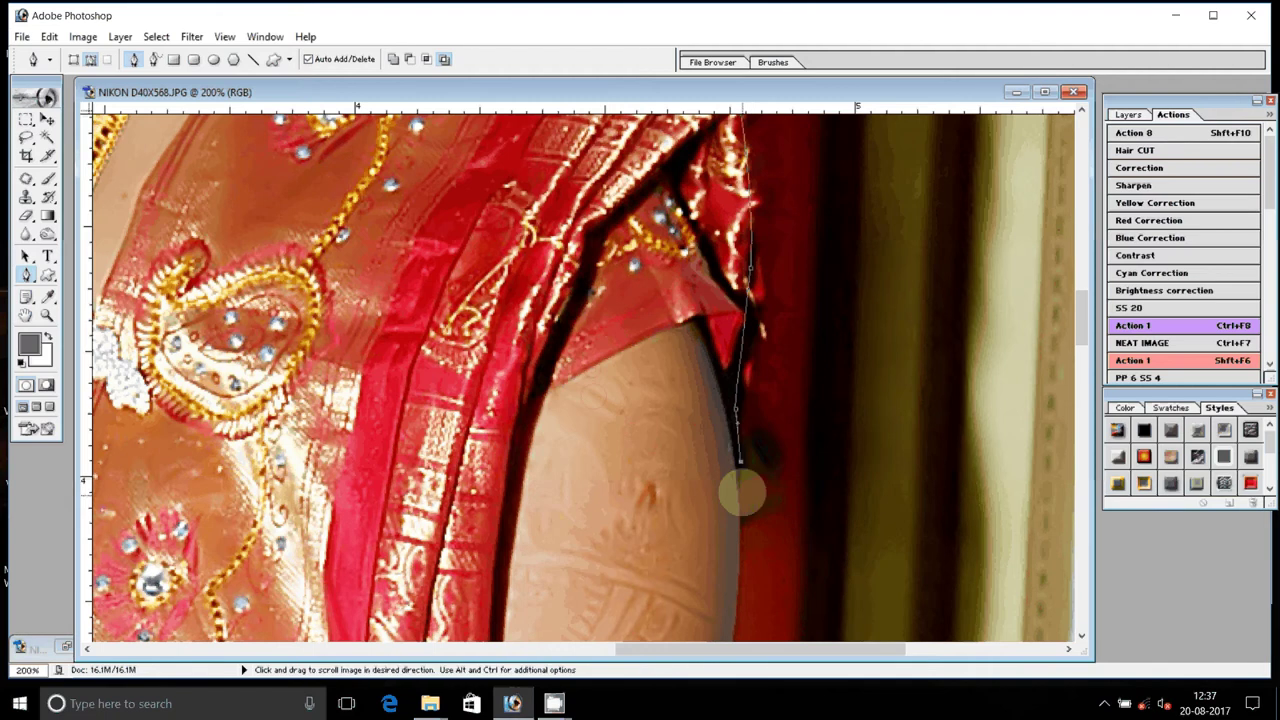
pyautogui.moveTo(741, 493); pyautogui.dragTo(748, 178)
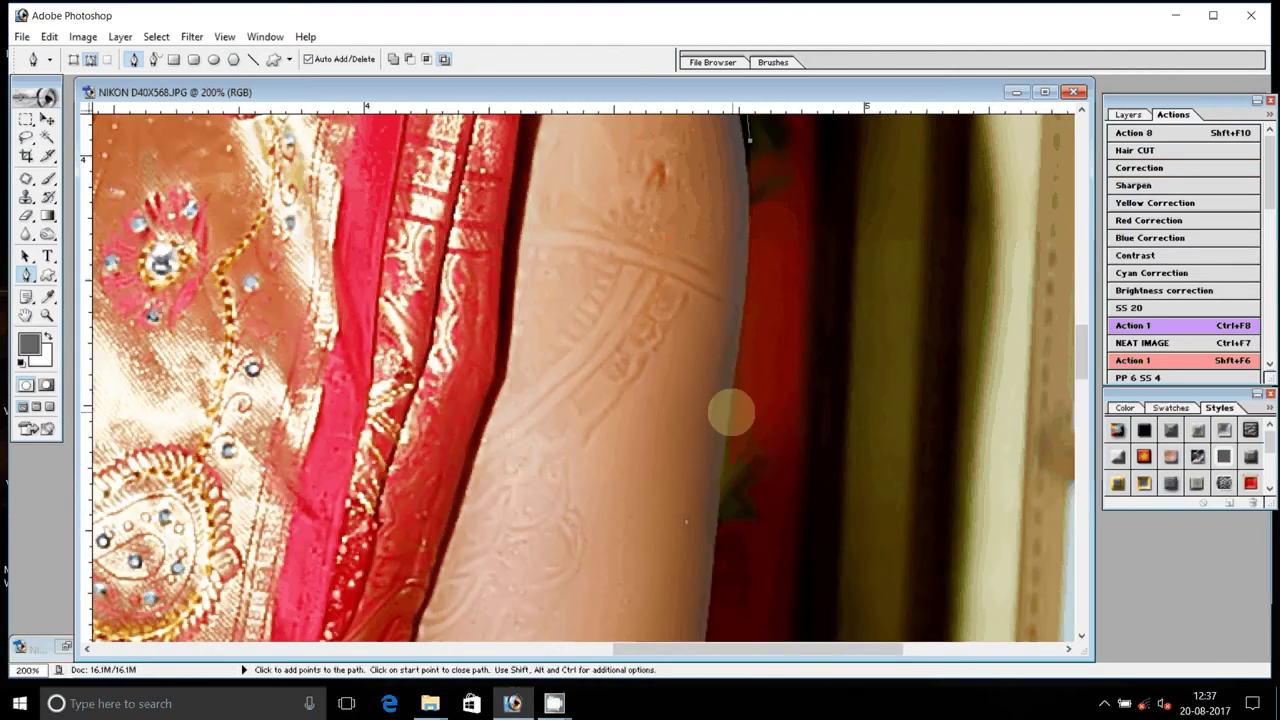
pyautogui.moveTo(731, 412); pyautogui.dragTo(727, 110)
pyautogui.click(684, 447)
pyautogui.moveTo(684, 447); pyautogui.dragTo(698, 183)
pyautogui.click(666, 350)
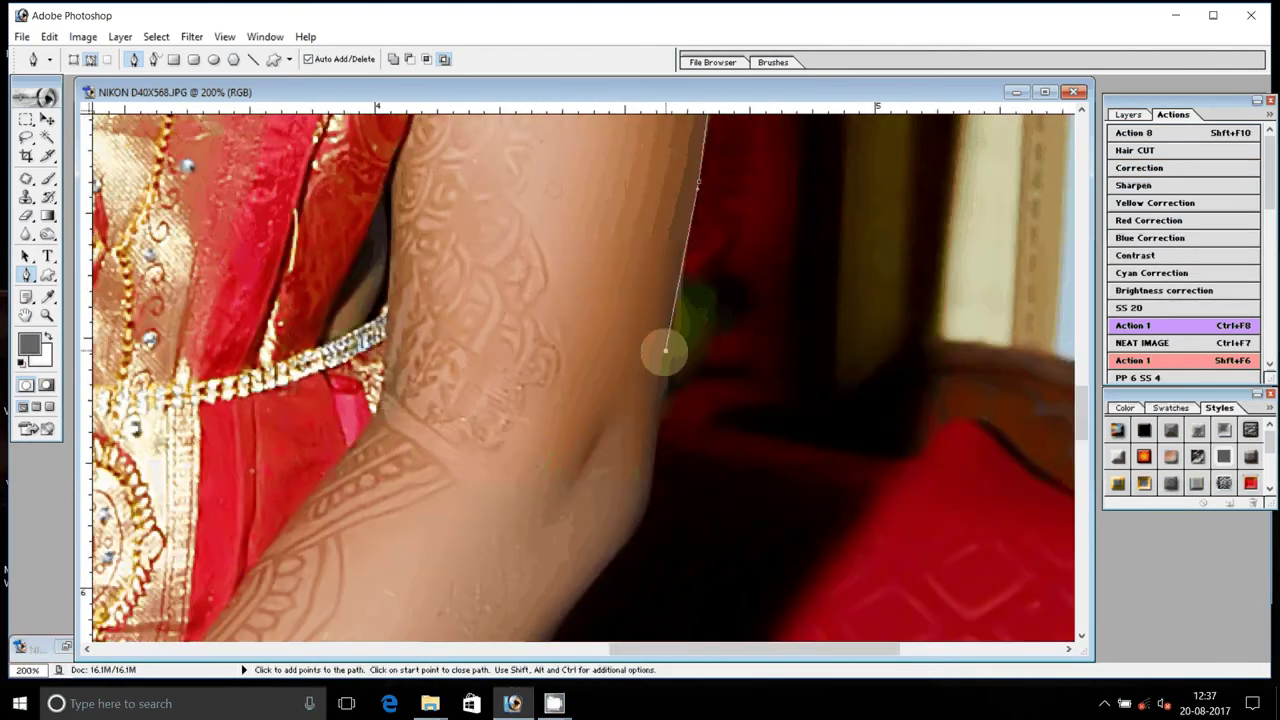
pyautogui.moveTo(666, 350); pyautogui.dragTo(692, 145)
pyautogui.click(668, 272)
pyautogui.click(607, 362)
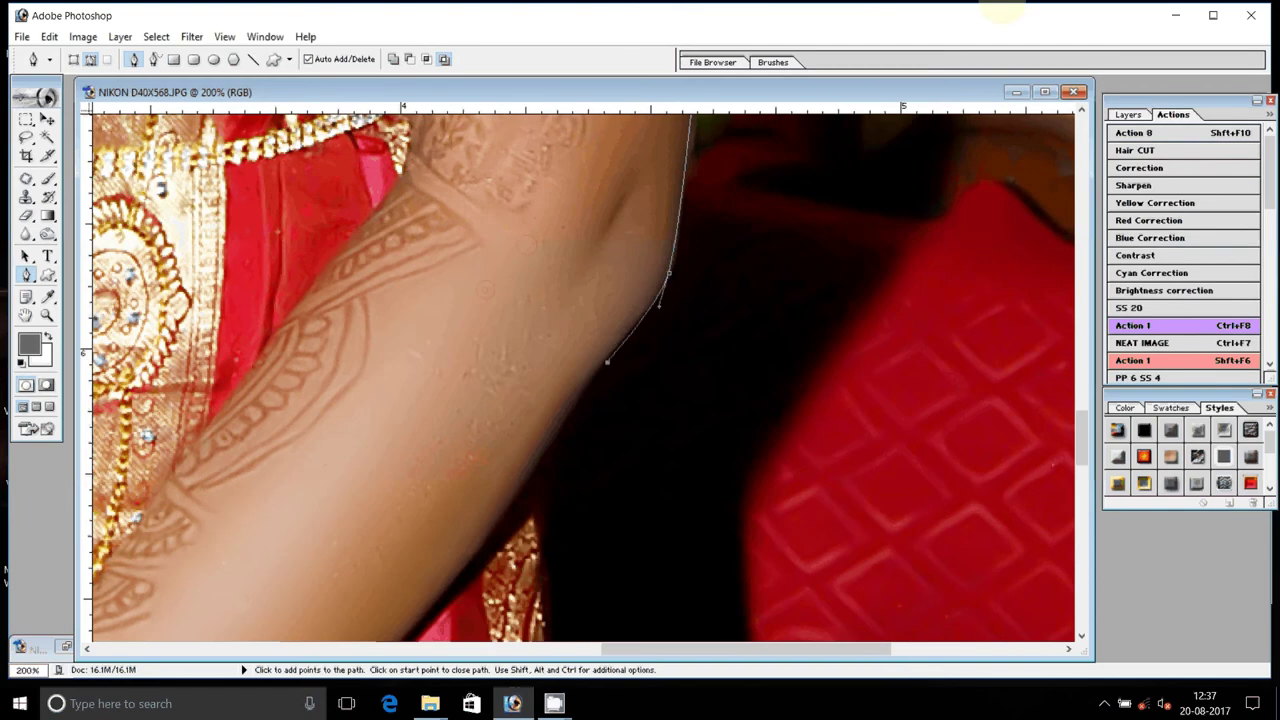
# - Trace the saree border downward, panning to the lower saree and pink flowers
pyautogui.moveTo(548, 477); pyautogui.dragTo(540, 222)
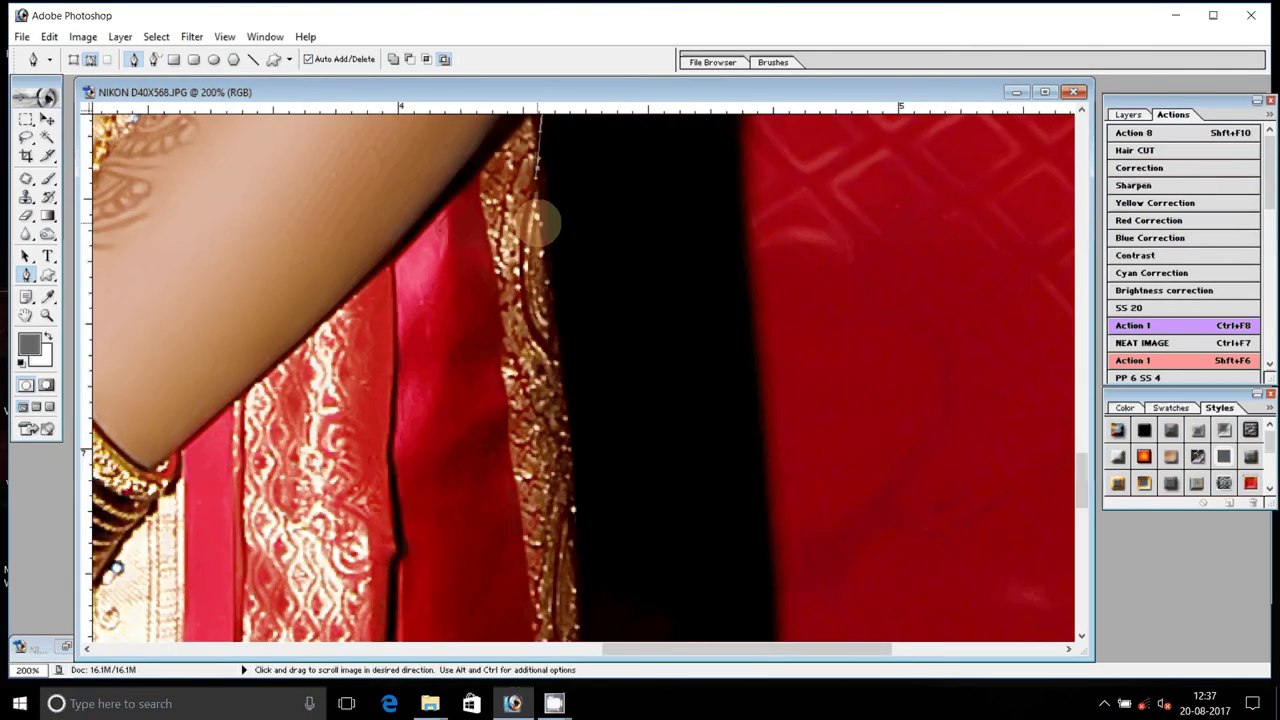
pyautogui.moveTo(566, 490); pyautogui.dragTo(549, 252)
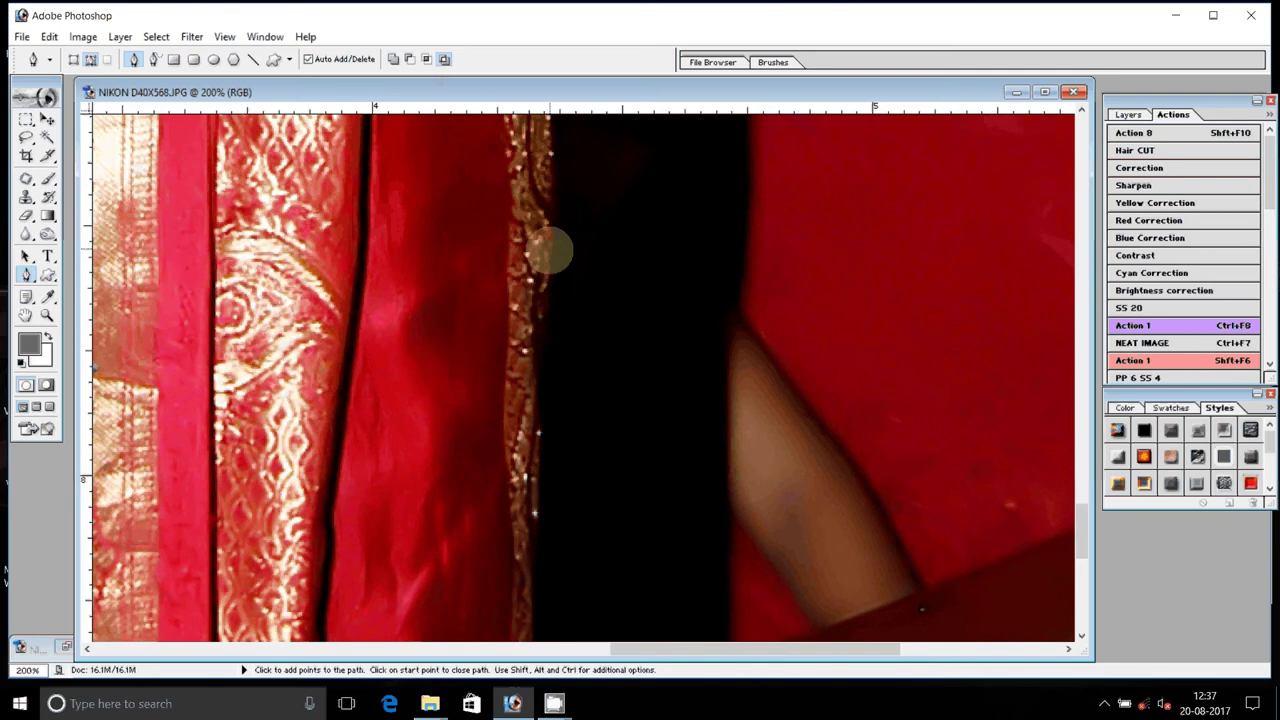
pyautogui.moveTo(552, 470); pyautogui.dragTo(546, 206)
pyautogui.click(558, 380)
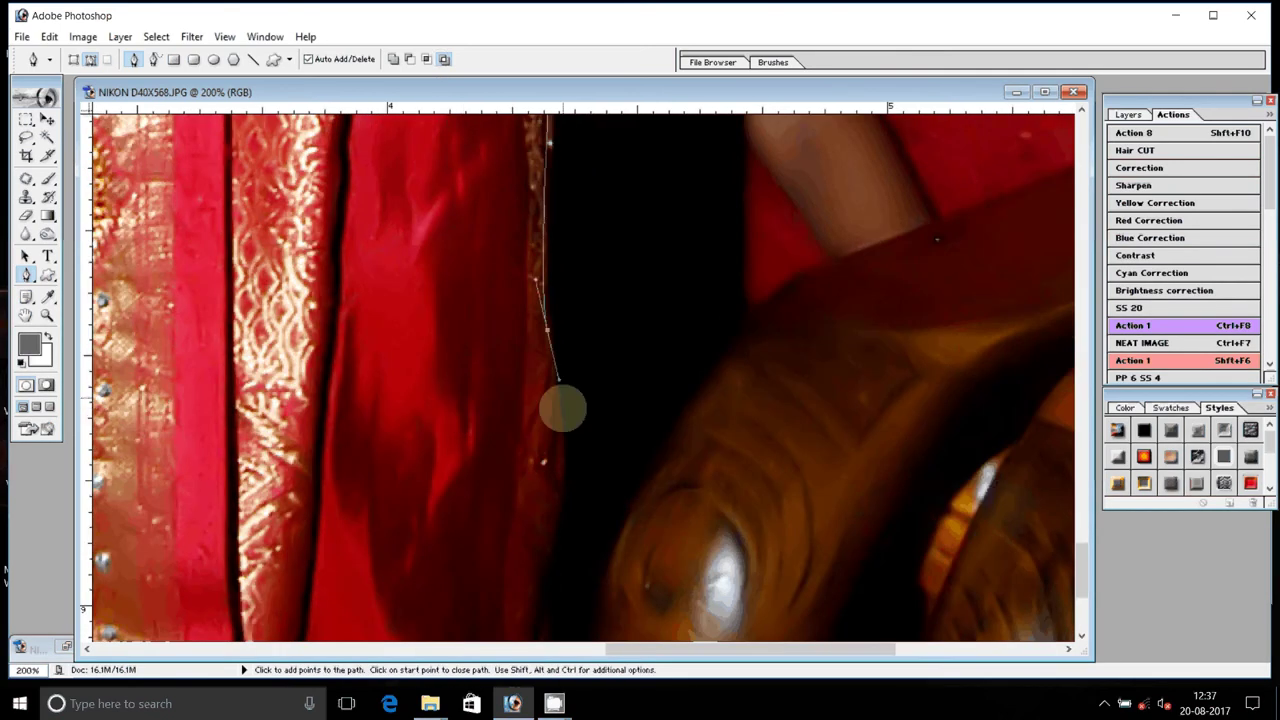
pyautogui.moveTo(537, 563)
pyautogui.mouseDown()
pyautogui.moveTo(601, 432)
pyautogui.moveTo(645, 104)
pyautogui.mouseUp()
pyautogui.moveTo(646, 623); pyautogui.dragTo(935, 568)
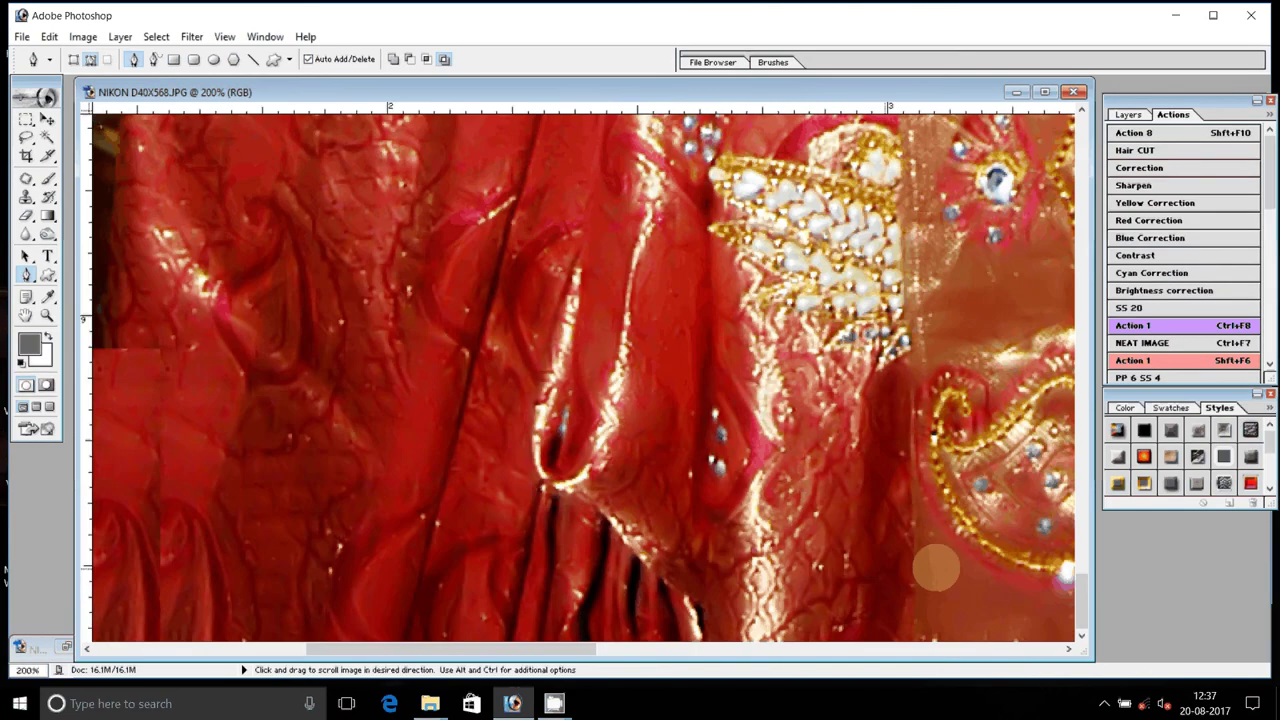
pyautogui.moveTo(447, 260); pyautogui.dragTo(757, 260)
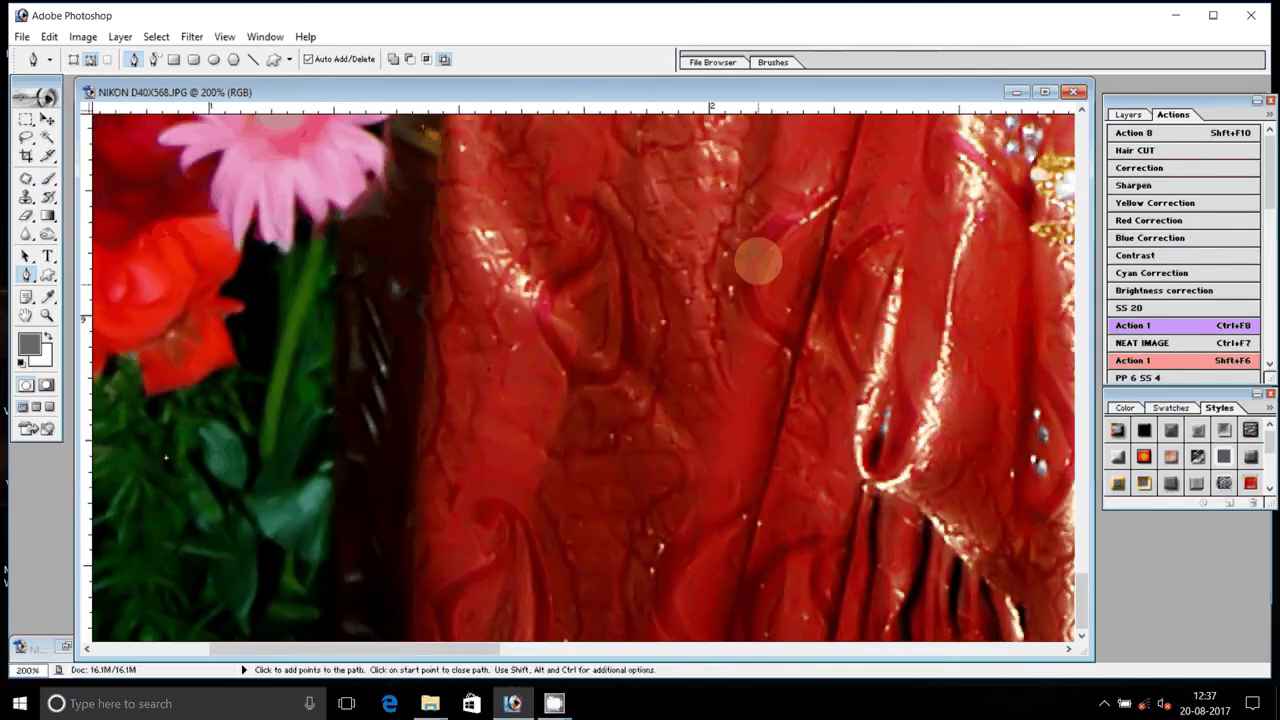
pyautogui.moveTo(345, 440); pyautogui.dragTo(322, 718)
# - Trace from the saree edge past the bangles up the hennaed arm toward the shoulder
pyautogui.click(369, 311)
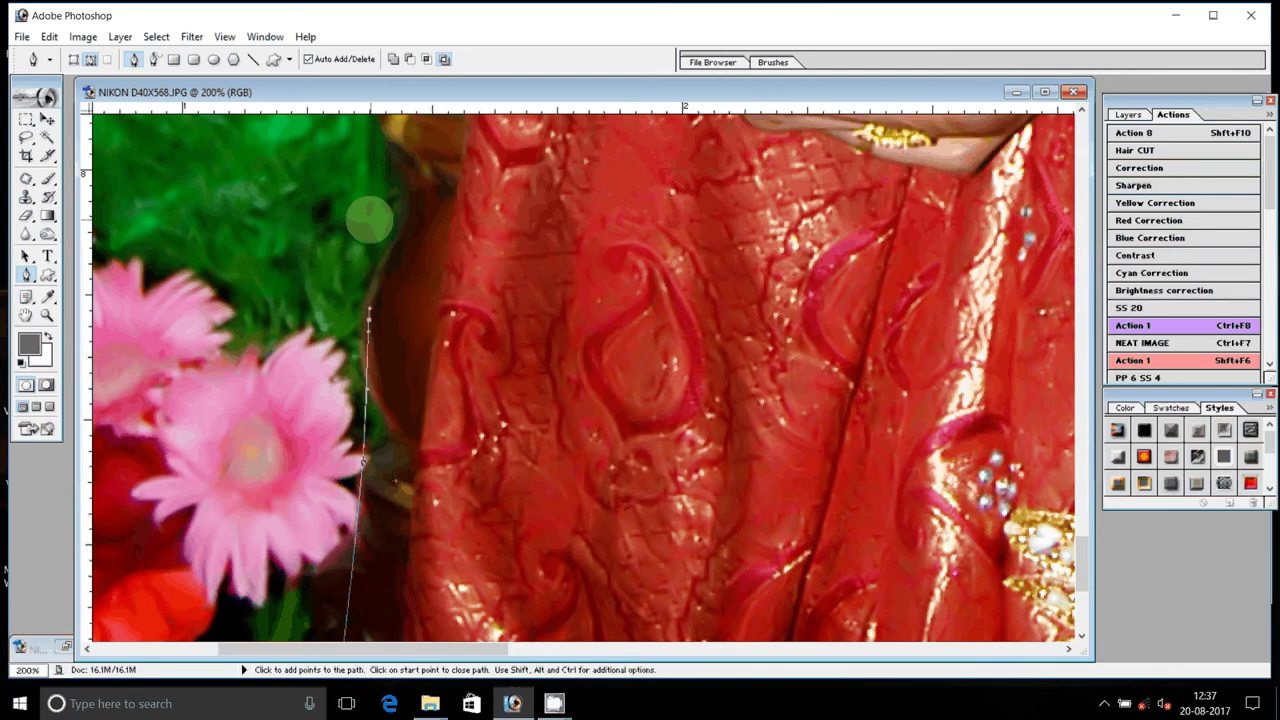
pyautogui.moveTo(370, 220)
pyautogui.mouseDown()
pyautogui.moveTo(430, 415)
pyautogui.moveTo(395, 595)
pyautogui.mouseUp()
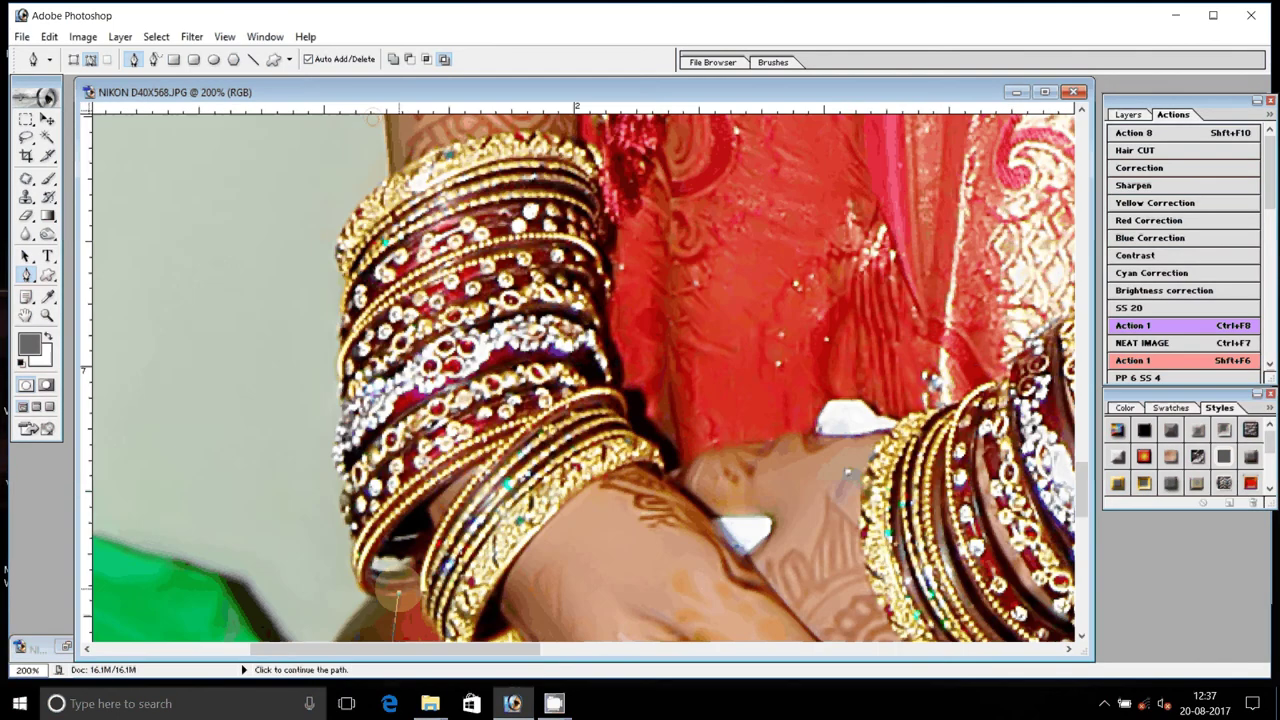
pyautogui.click(397, 590)
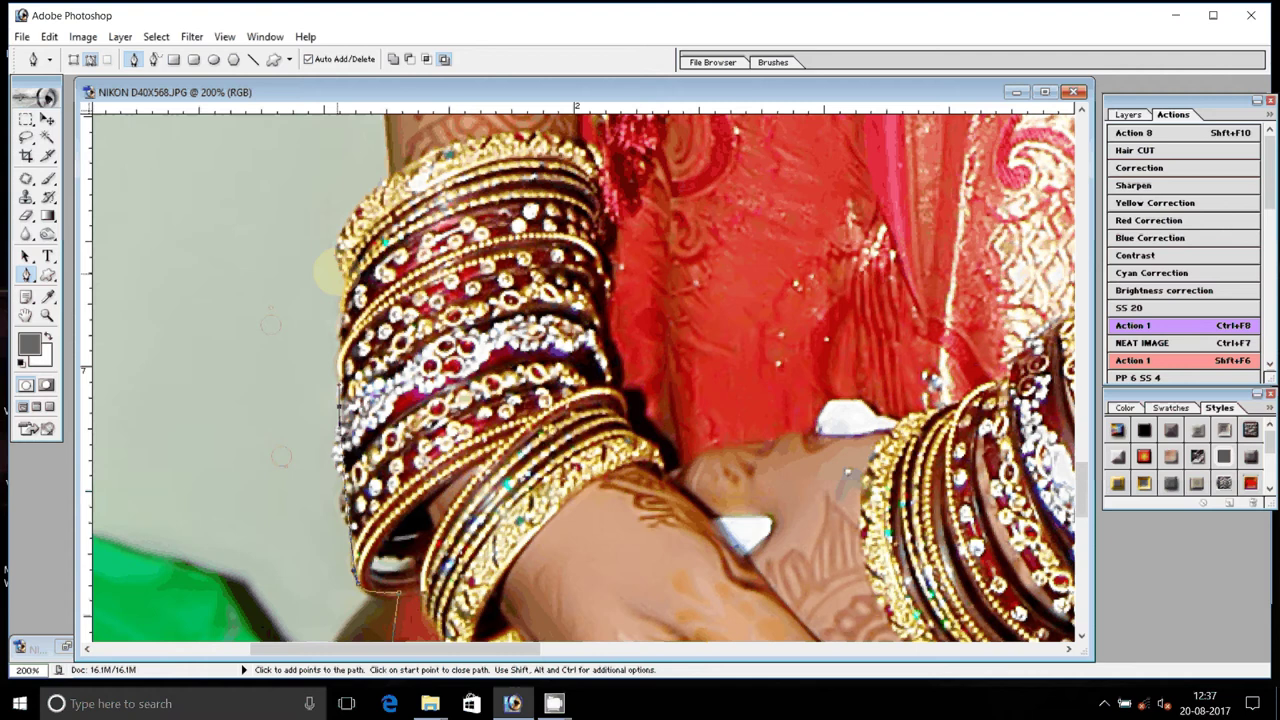
pyautogui.moveTo(333, 242); pyautogui.dragTo(325, 260)
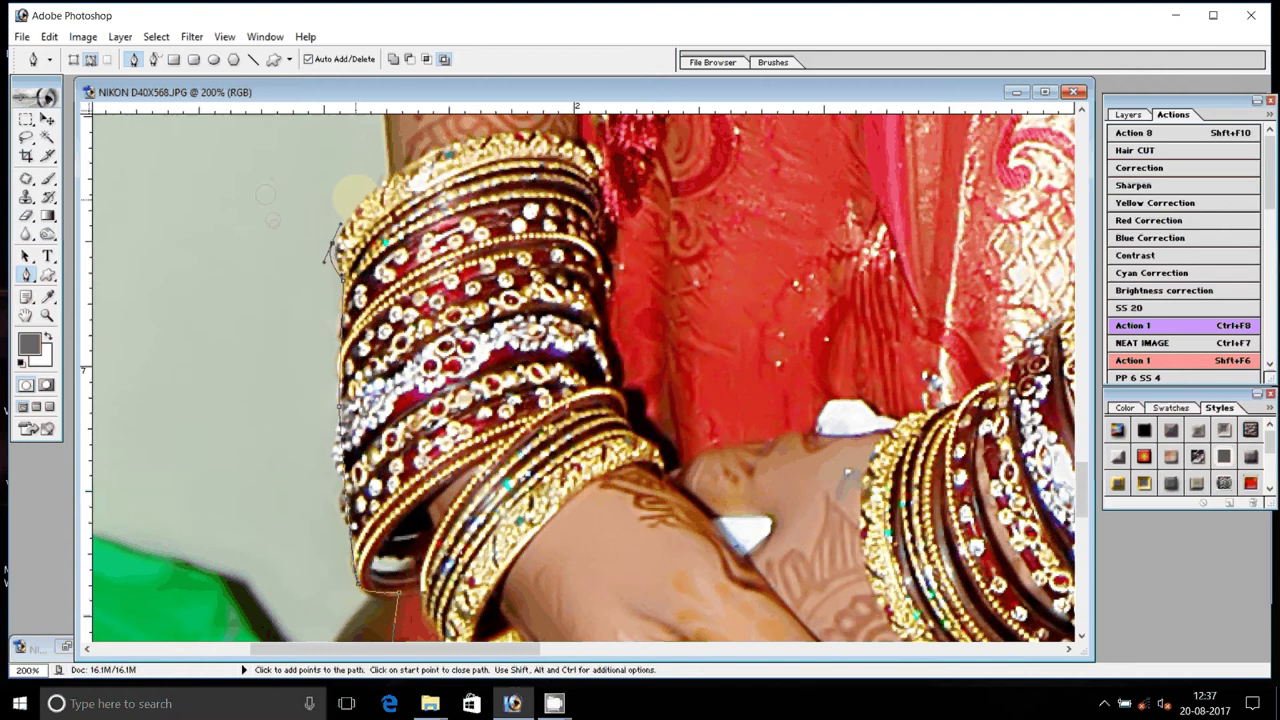
pyautogui.moveTo(355, 192); pyautogui.dragTo(368, 478)
pyautogui.click(350, 246)
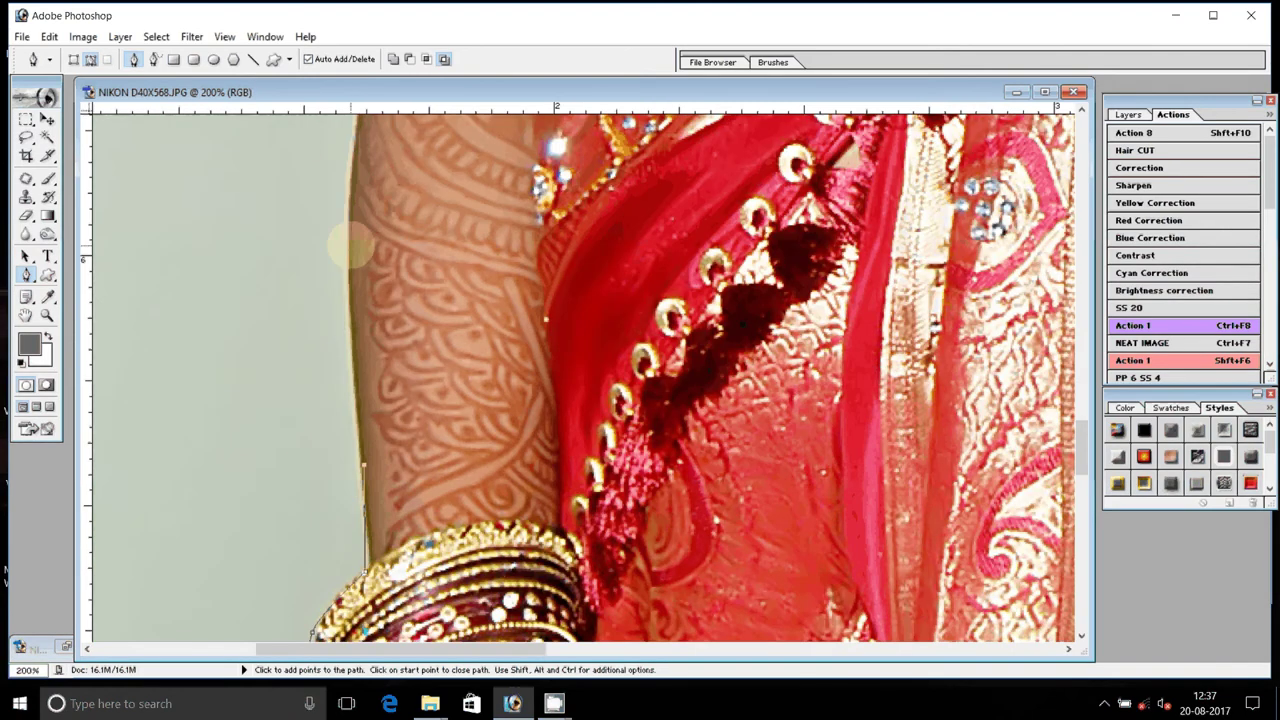
pyautogui.moveTo(350, 246); pyautogui.dragTo(318, 425)
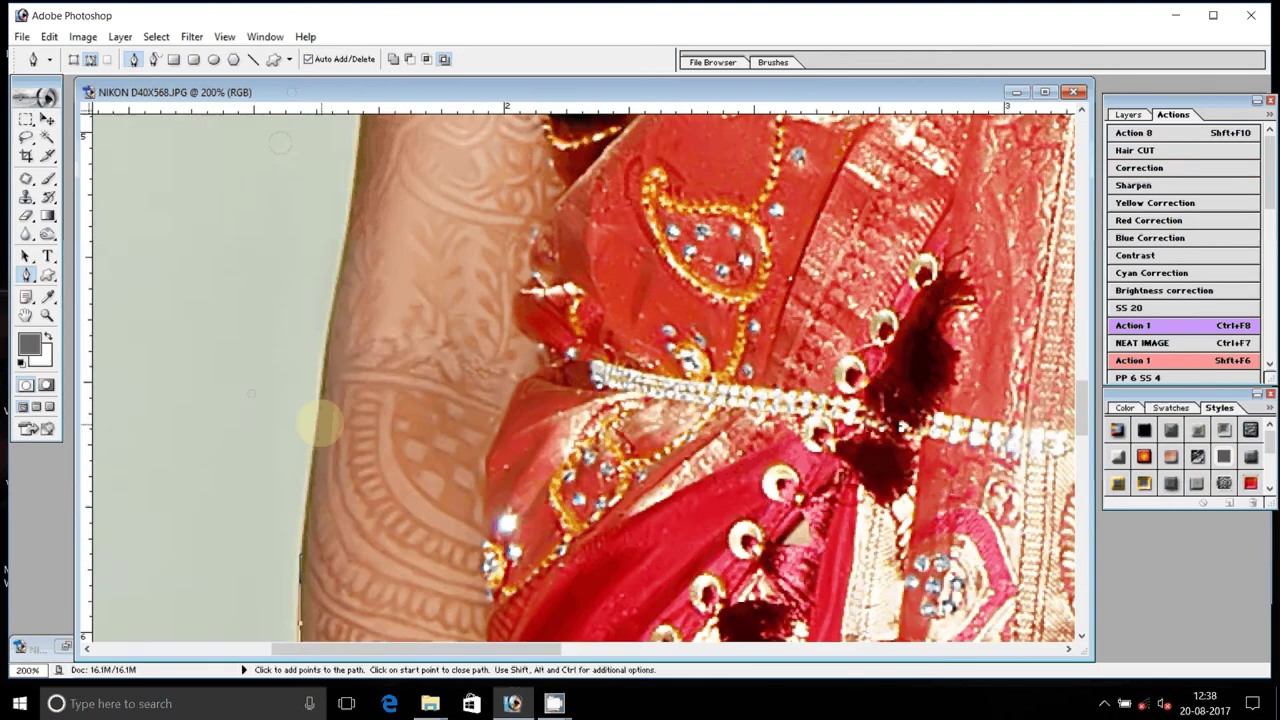
pyautogui.moveTo(322, 240); pyautogui.dragTo(272, 520)
pyautogui.moveTo(320, 237); pyautogui.dragTo(302, 635)
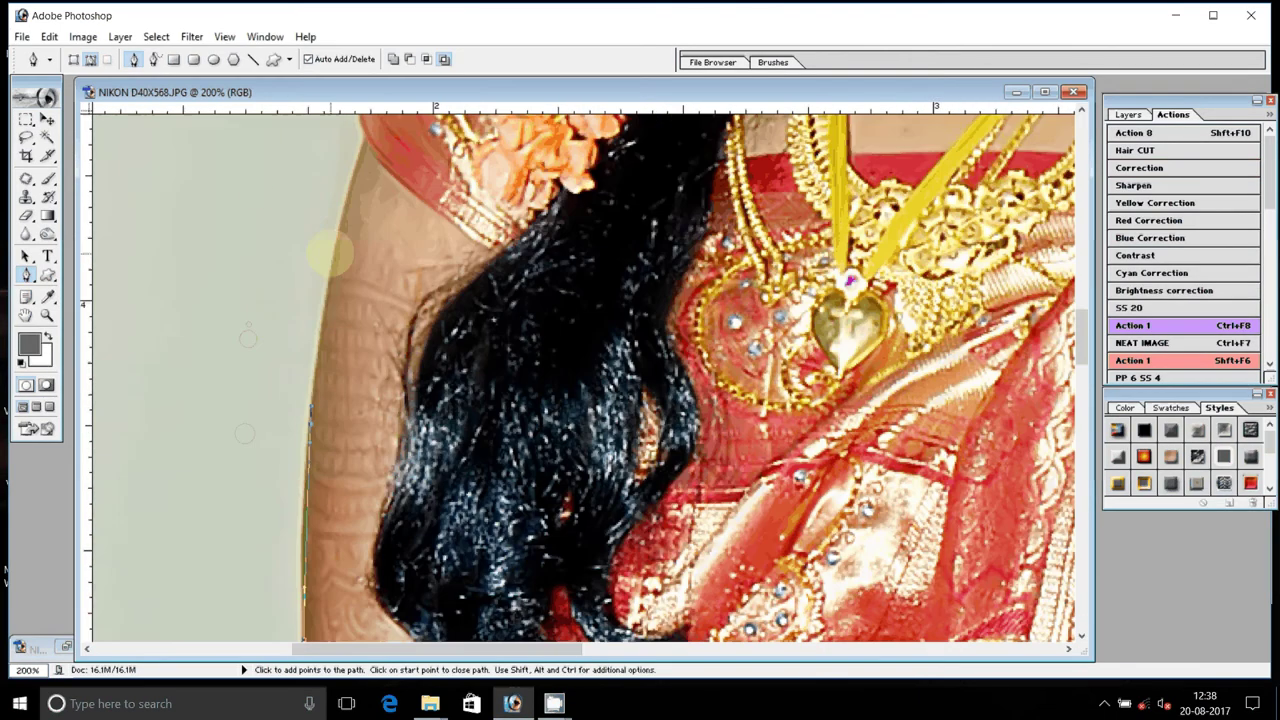
pyautogui.moveTo(348, 195); pyautogui.dragTo(355, 178)
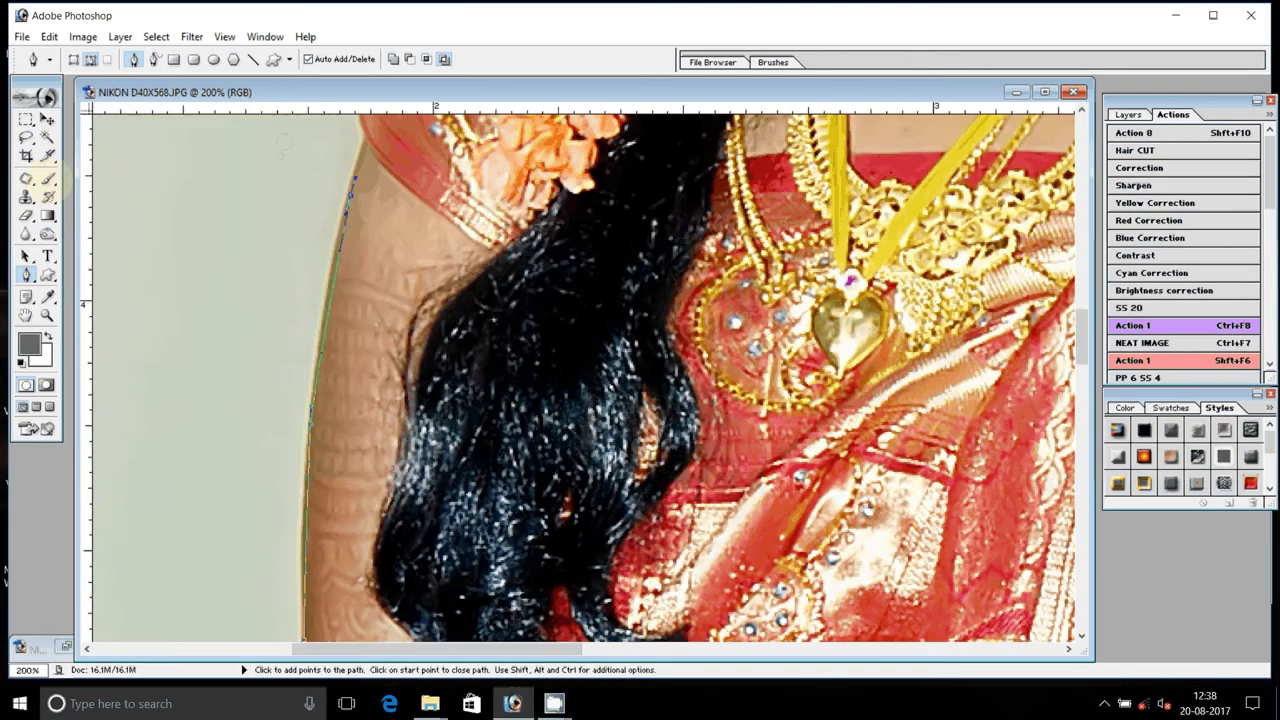
pyautogui.moveTo(283, 143)
pyautogui.mouseDown()
pyautogui.moveTo(229, 356)
pyautogui.moveTo(305, 335)
pyautogui.mouseUp()
# - Continue the outline up the shoulder and along the flower garland edge
pyautogui.moveTo(240, 290); pyautogui.dragTo(190, 400)
pyautogui.click(400, 250)
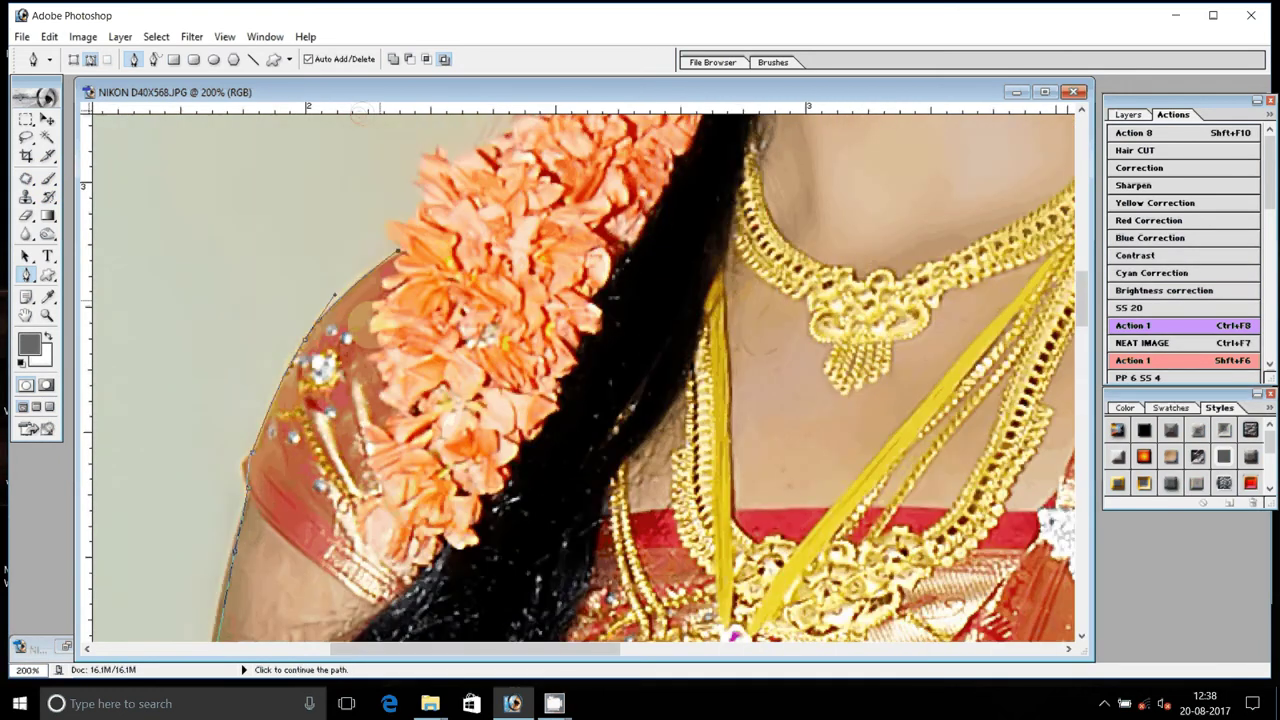
pyautogui.moveTo(362, 115); pyautogui.dragTo(268, 350)
pyautogui.click(352, 357)
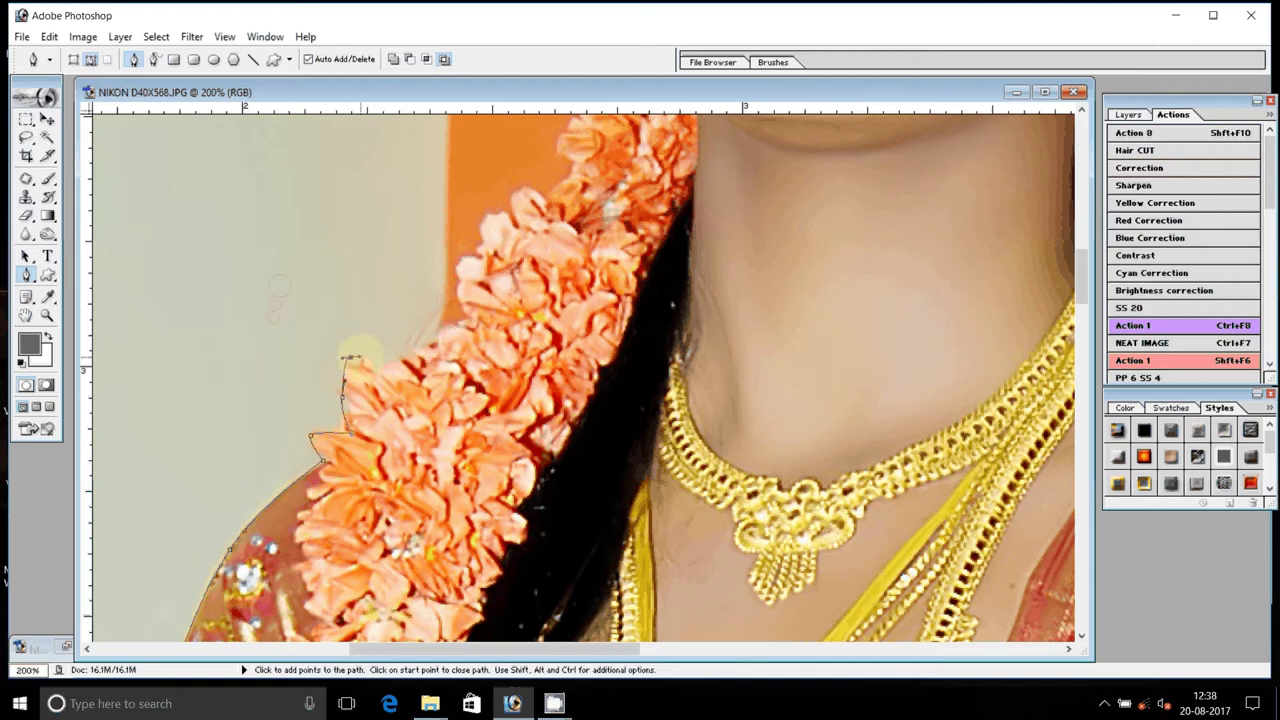
pyautogui.click(387, 377)
pyautogui.click(410, 350)
pyautogui.click(438, 331)
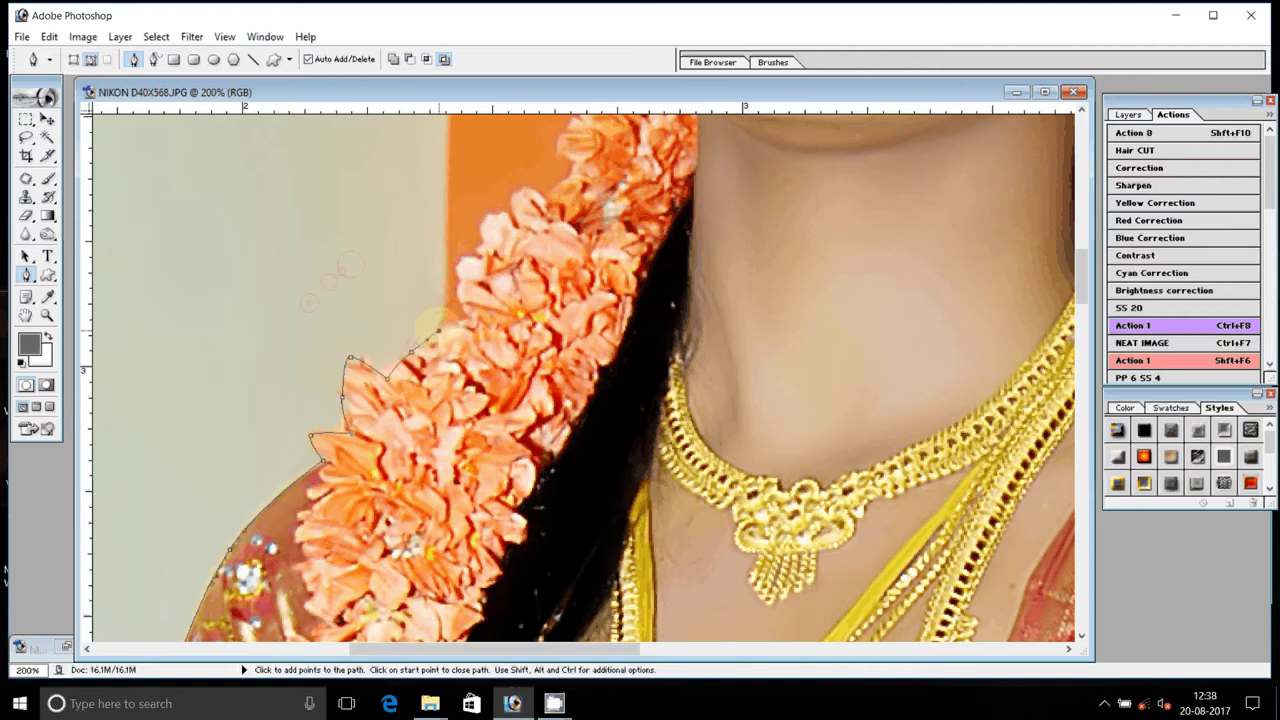
pyautogui.click(465, 304)
pyautogui.click(460, 266)
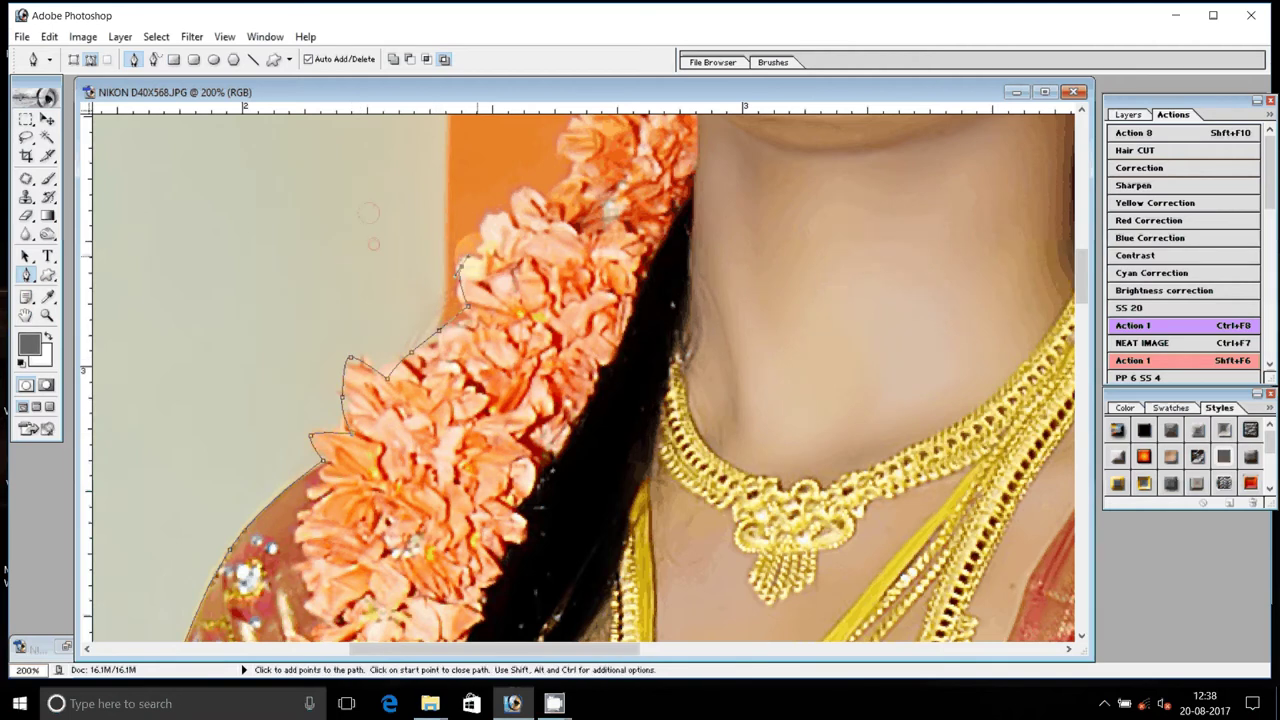
pyautogui.click(482, 221)
pyautogui.click(507, 215)
pyautogui.click(513, 192)
pyautogui.click(548, 198)
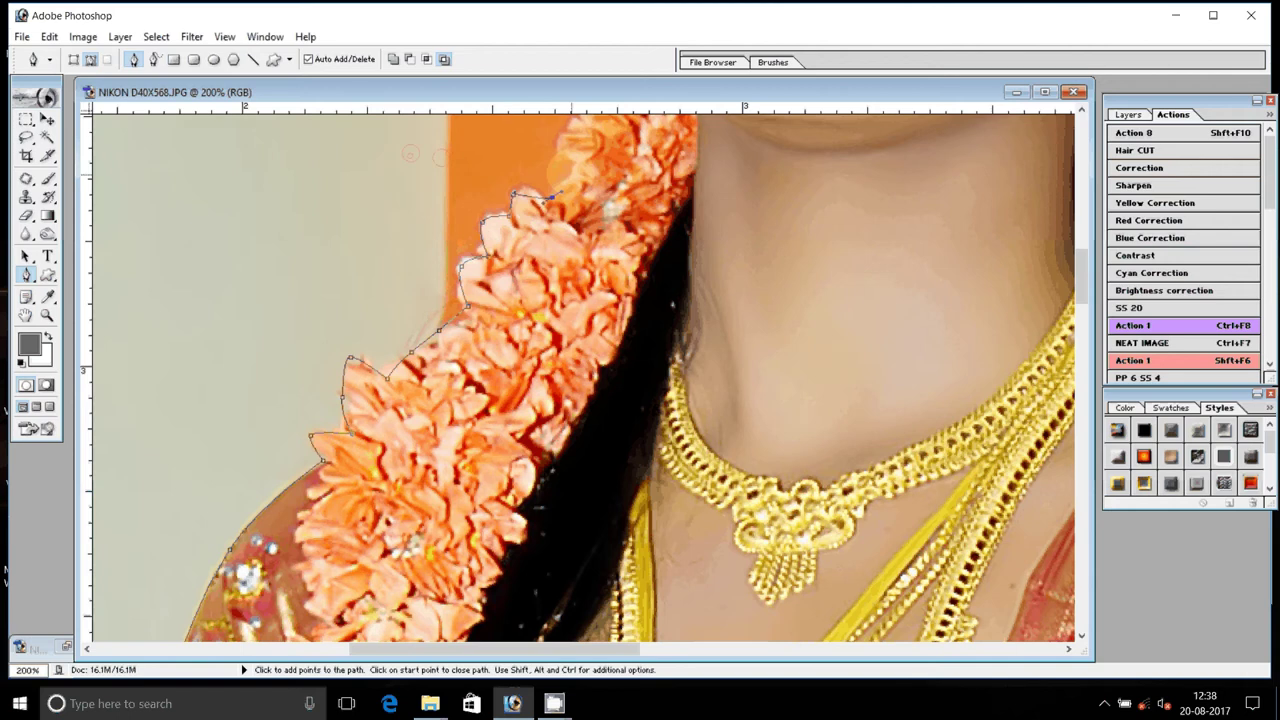
# - Add points along the flowers and up the hair edge beside the face
pyautogui.moveTo(560, 135); pyautogui.dragTo(437, 410)
pyautogui.click(449, 388)
pyautogui.click(478, 376)
pyautogui.click(471, 323)
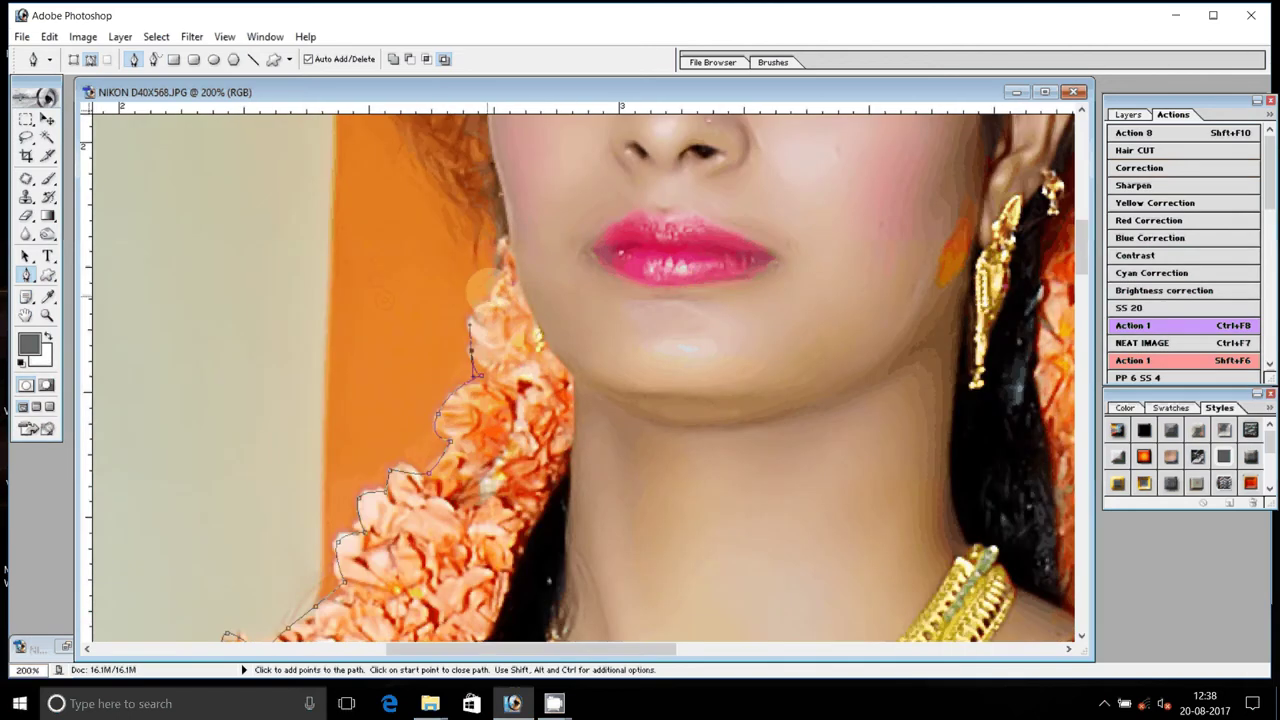
pyautogui.moveTo(484, 288); pyautogui.dragTo(453, 605)
pyautogui.click(434, 456)
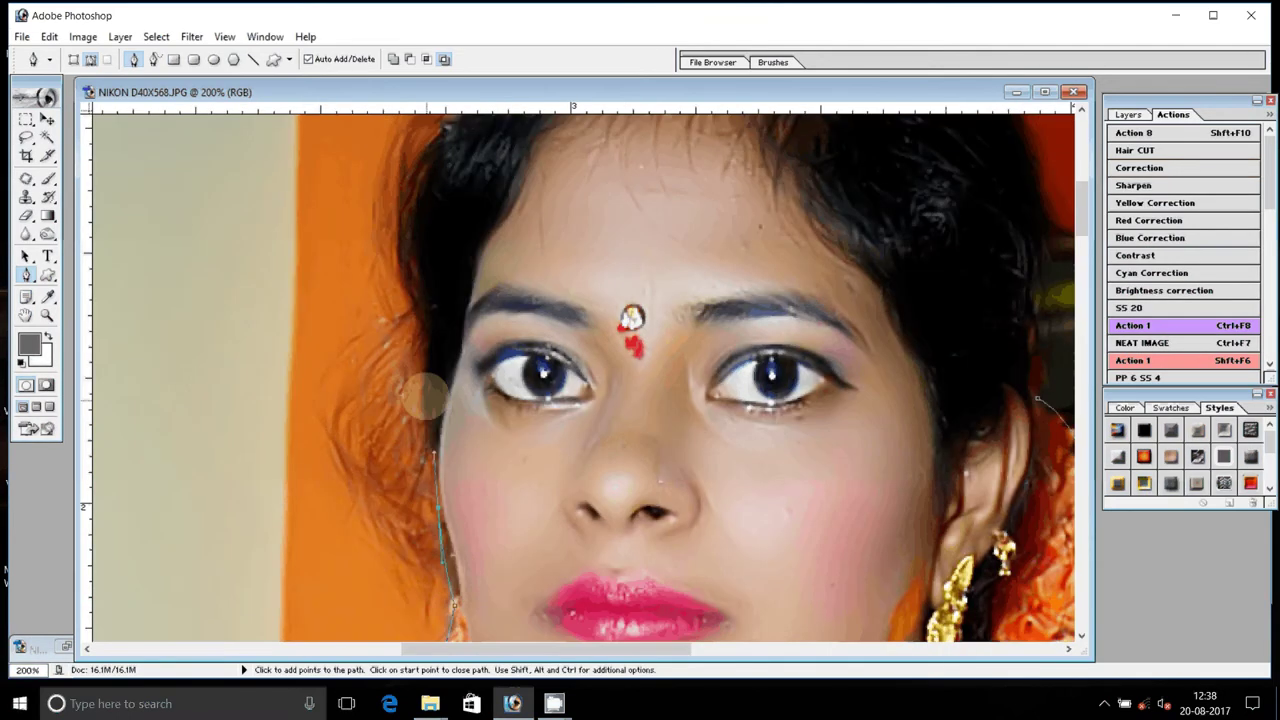
pyautogui.click(421, 373)
pyautogui.click(420, 335)
# - Curve the path over the top of the hair and close it at the starting point
pyautogui.moveTo(453, 187); pyautogui.dragTo(387, 432)
pyautogui.click(350, 425)
pyautogui.click(380, 378)
pyautogui.click(413, 333)
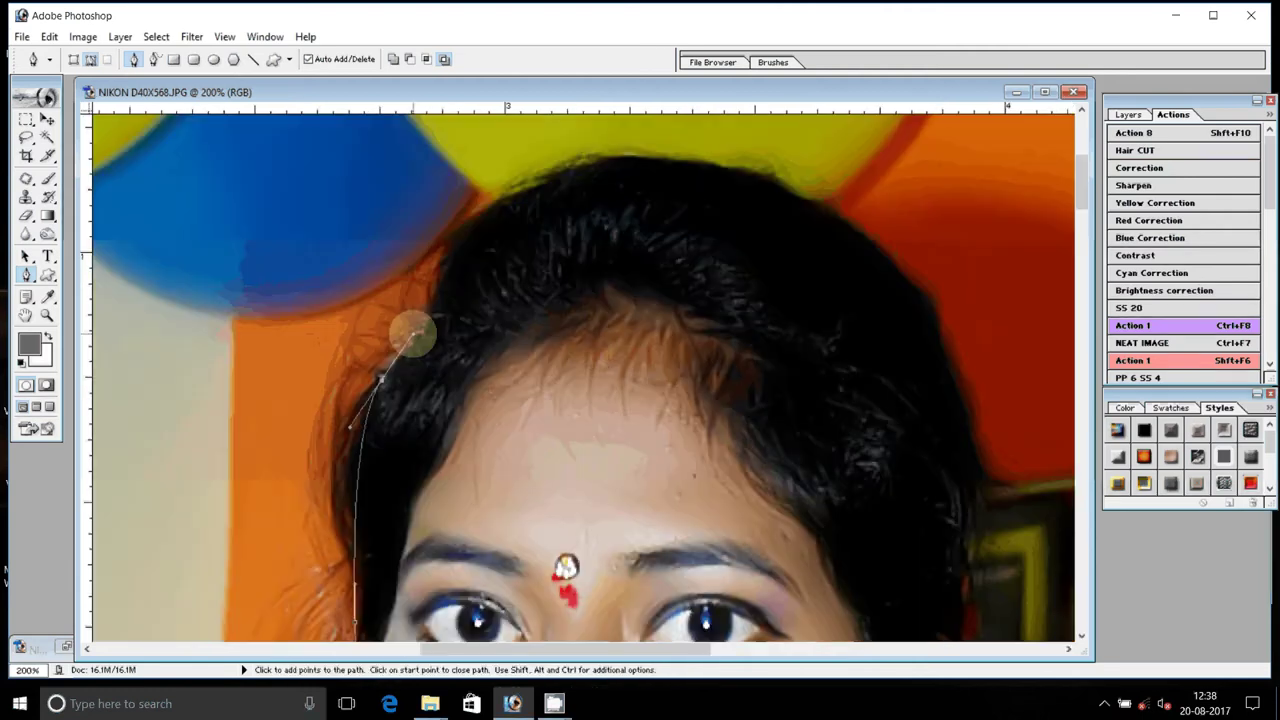
pyautogui.moveTo(493, 207); pyautogui.dragTo(555, 165)
pyautogui.moveTo(757, 172); pyautogui.dragTo(838, 203)
pyautogui.moveTo(940, 365)
pyautogui.mouseDown()
pyautogui.moveTo(652, 265)
pyautogui.moveTo(663, 290)
pyautogui.mouseUp()
pyautogui.click(663, 290)
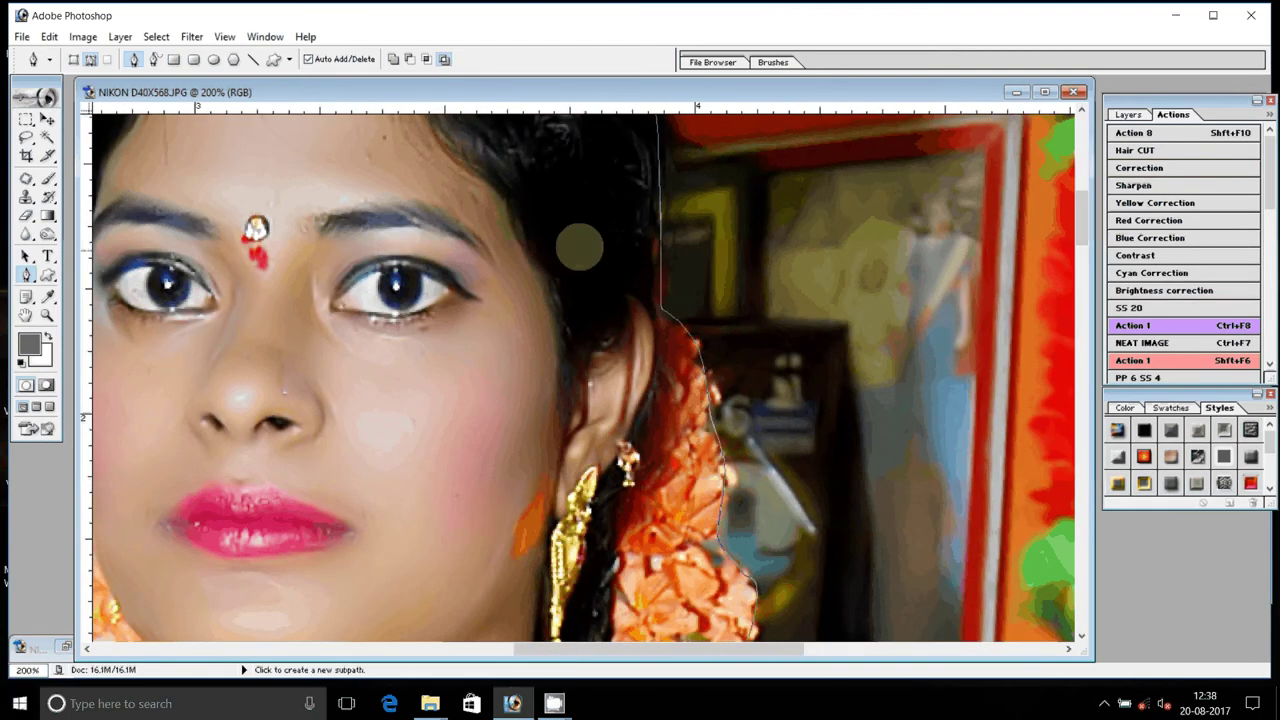
# - Convert the closed bride outline path into a selection with Make Selection
pyautogui.rightClick(580, 246)
pyautogui.click(640, 321)
pyautogui.click(720, 287)
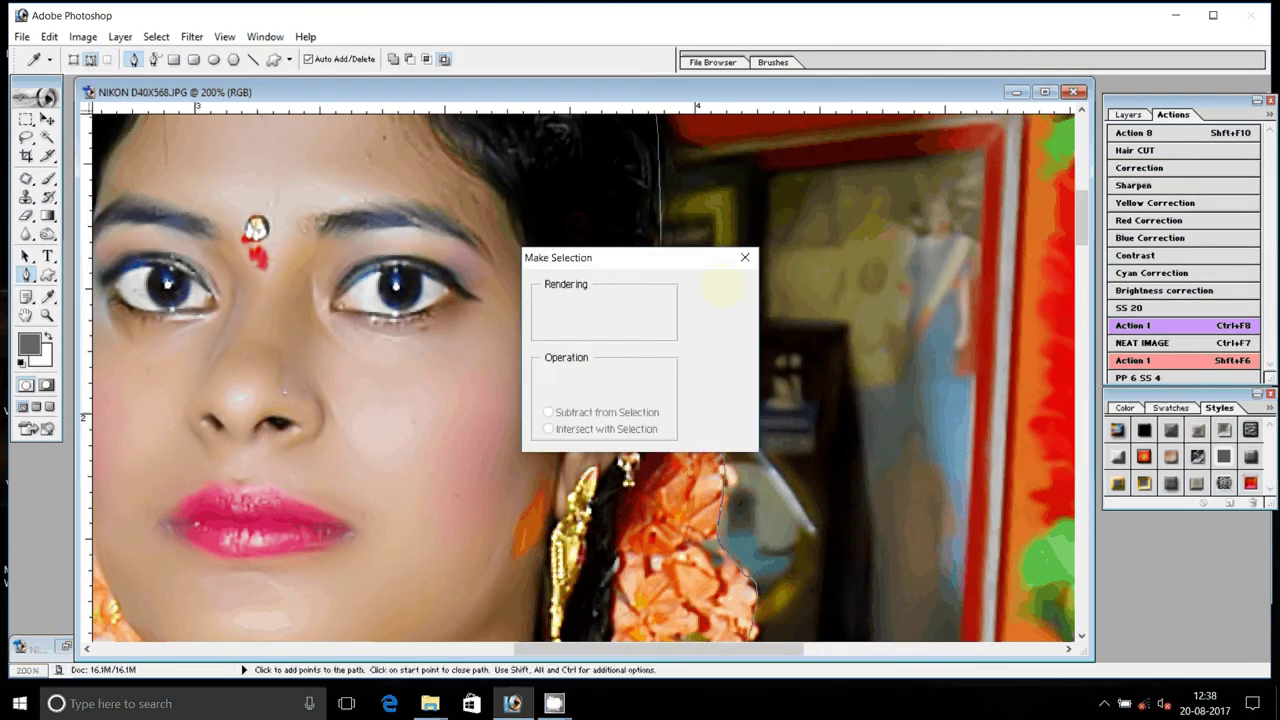
# - Cut the selection to Layer 1 via Layer via Cut, then fit the photo on screen
pyautogui.click(1128, 114)
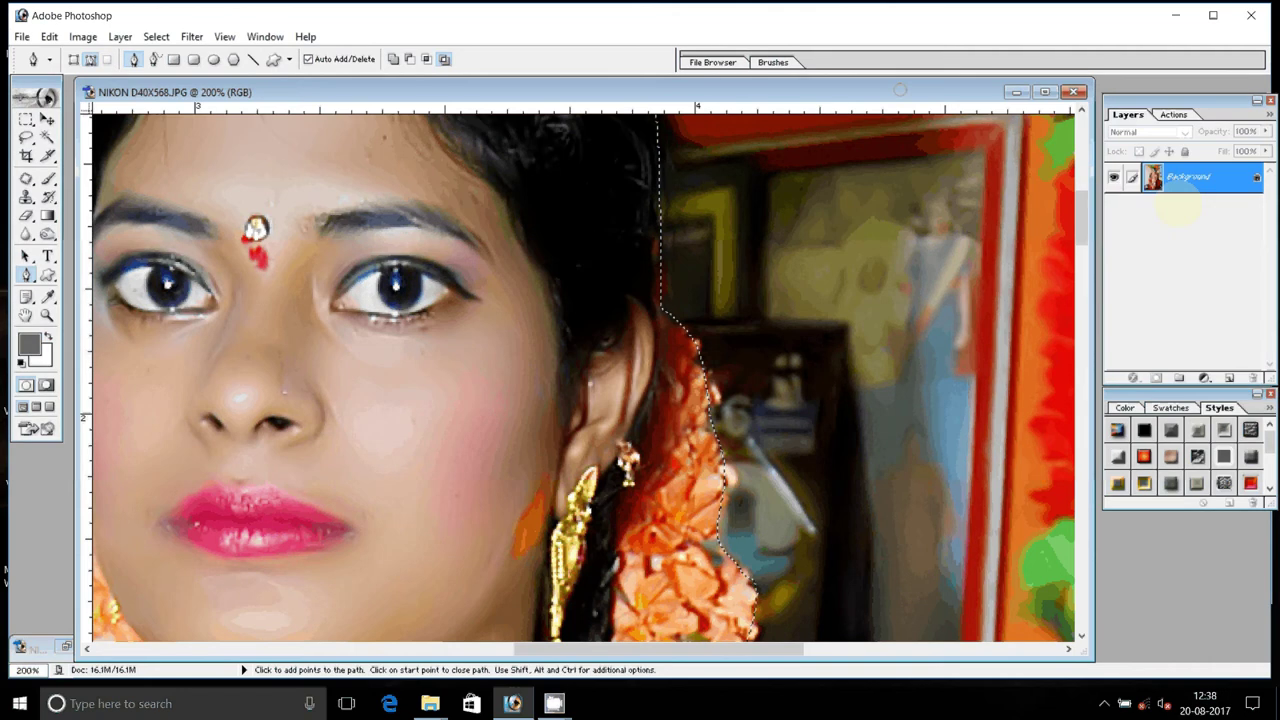
pyautogui.rightClick(1185, 177)
pyautogui.click(1150, 290)
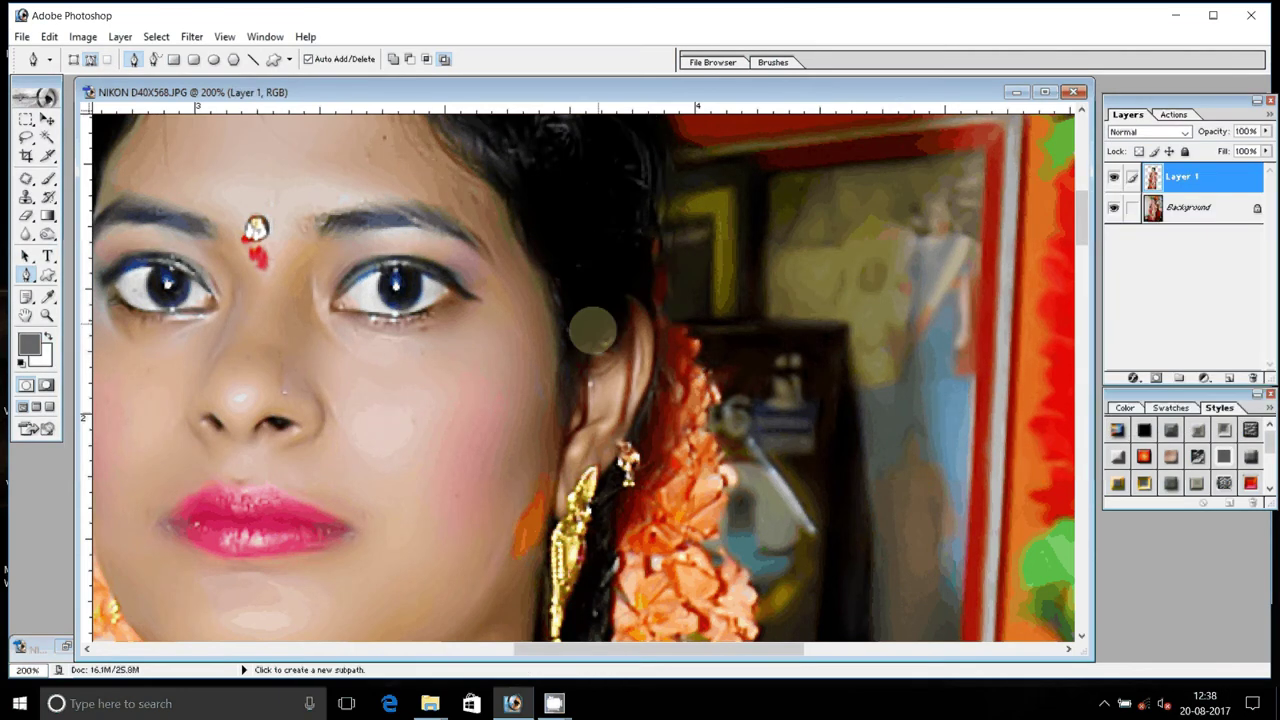
pyautogui.click(593, 331)
pyautogui.click(46, 315)
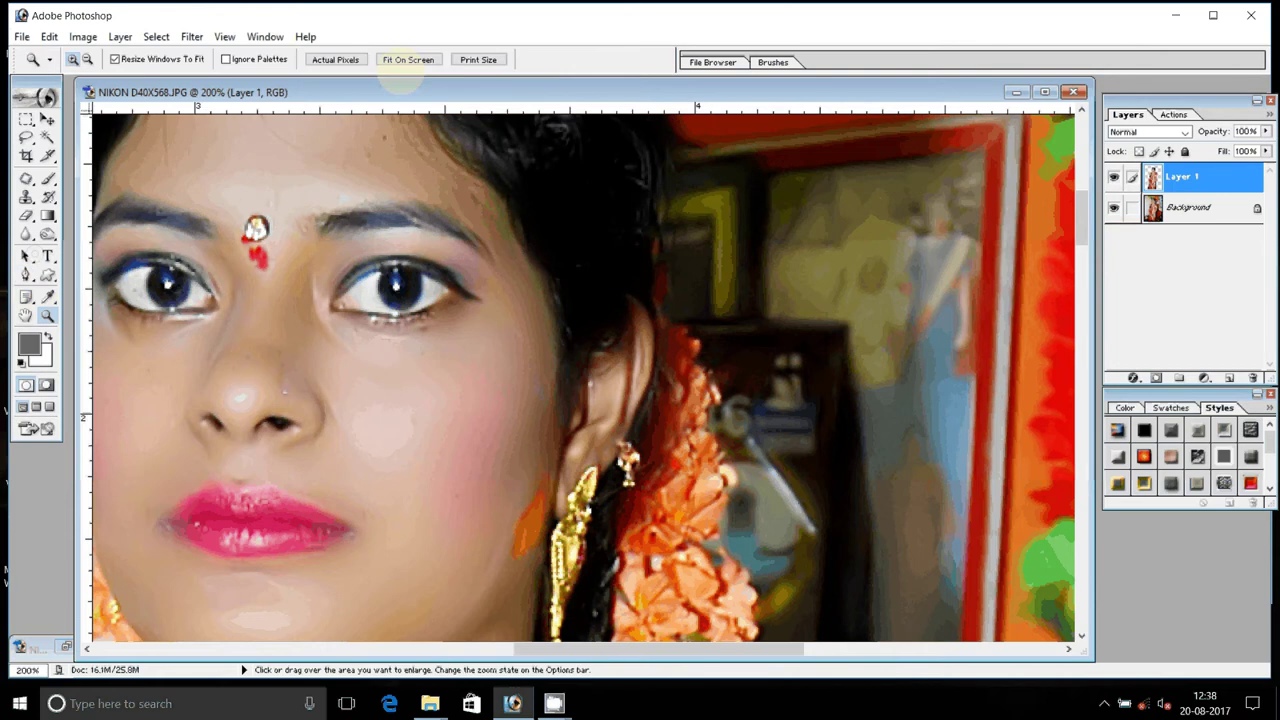
pyautogui.click(406, 60)
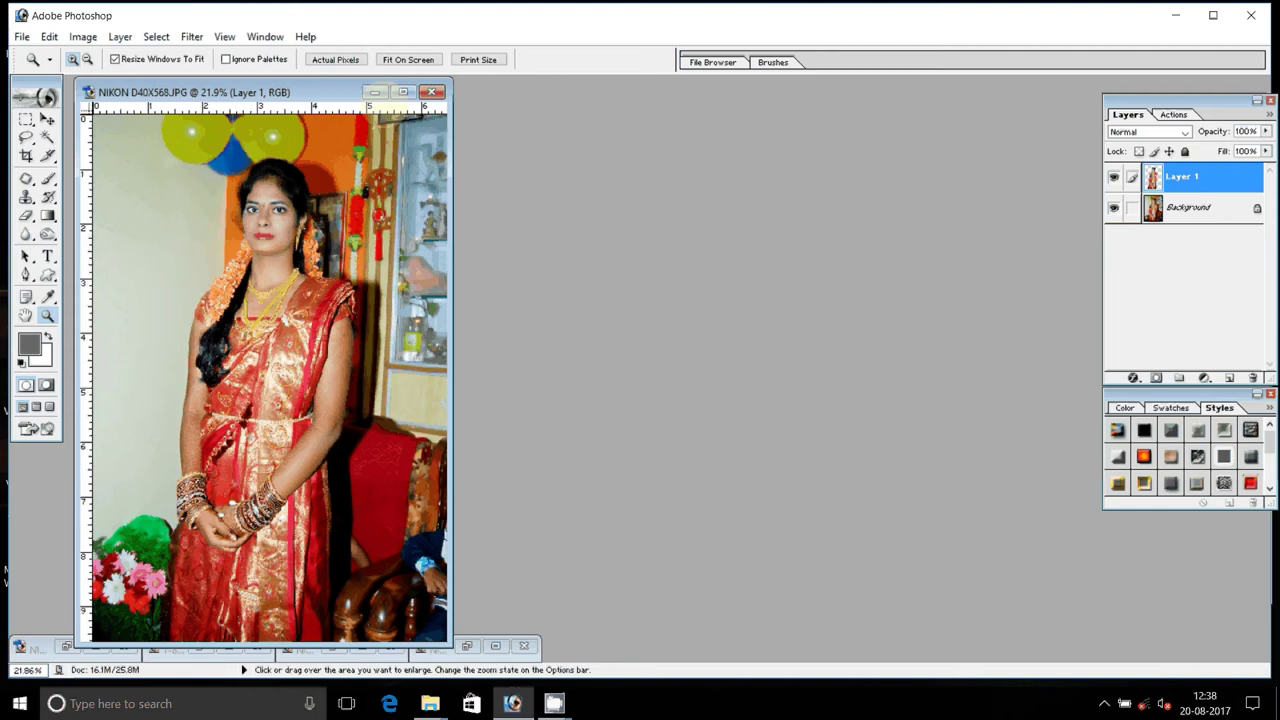
# - Minimize the bride photo and open SRI 46 from DATA (D:) > Backgrounds > [8x12] 2
pyautogui.click(374, 92)
pyautogui.moveTo(430, 703)
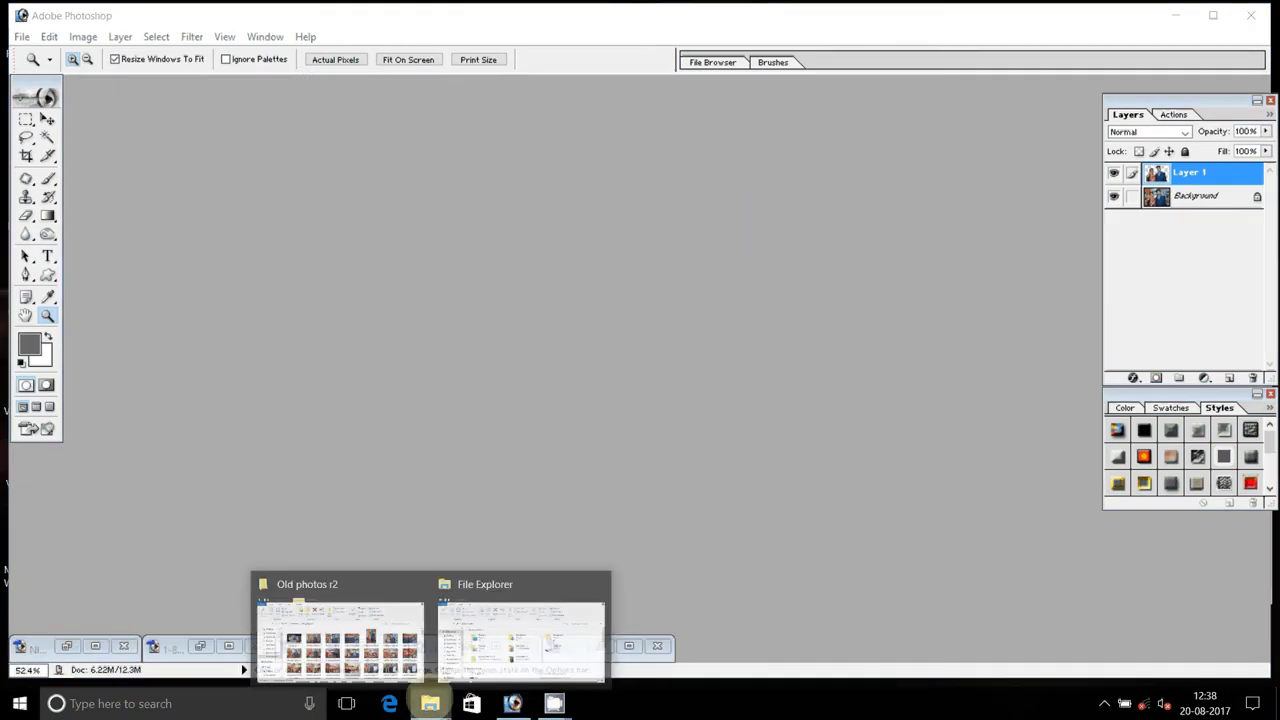
pyautogui.doubleClick(569, 534)
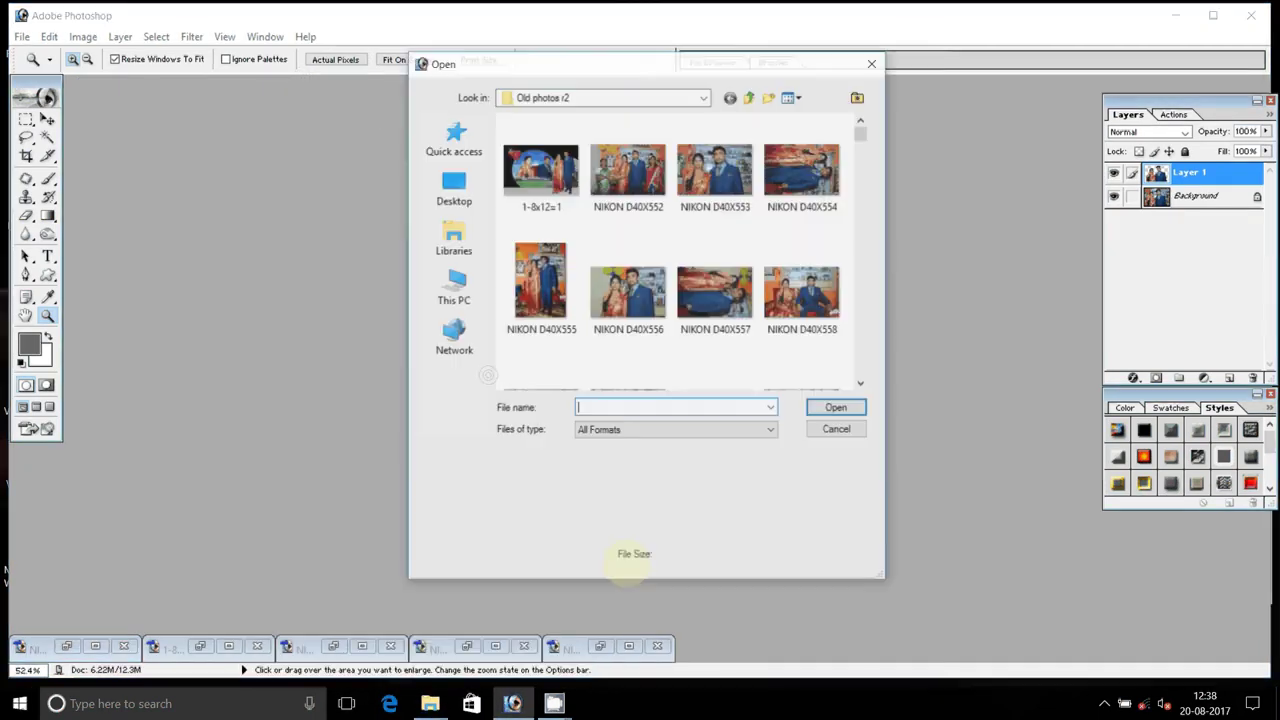
pyautogui.click(453, 287)
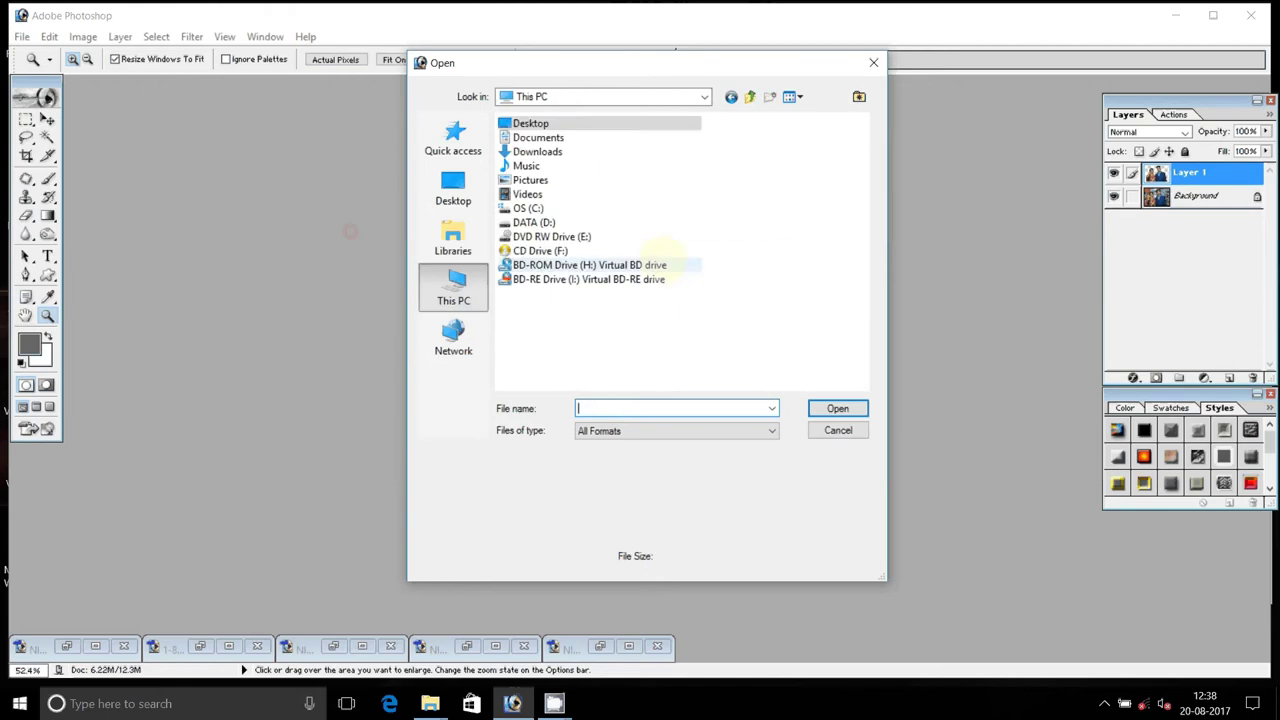
pyautogui.doubleClick(645, 222)
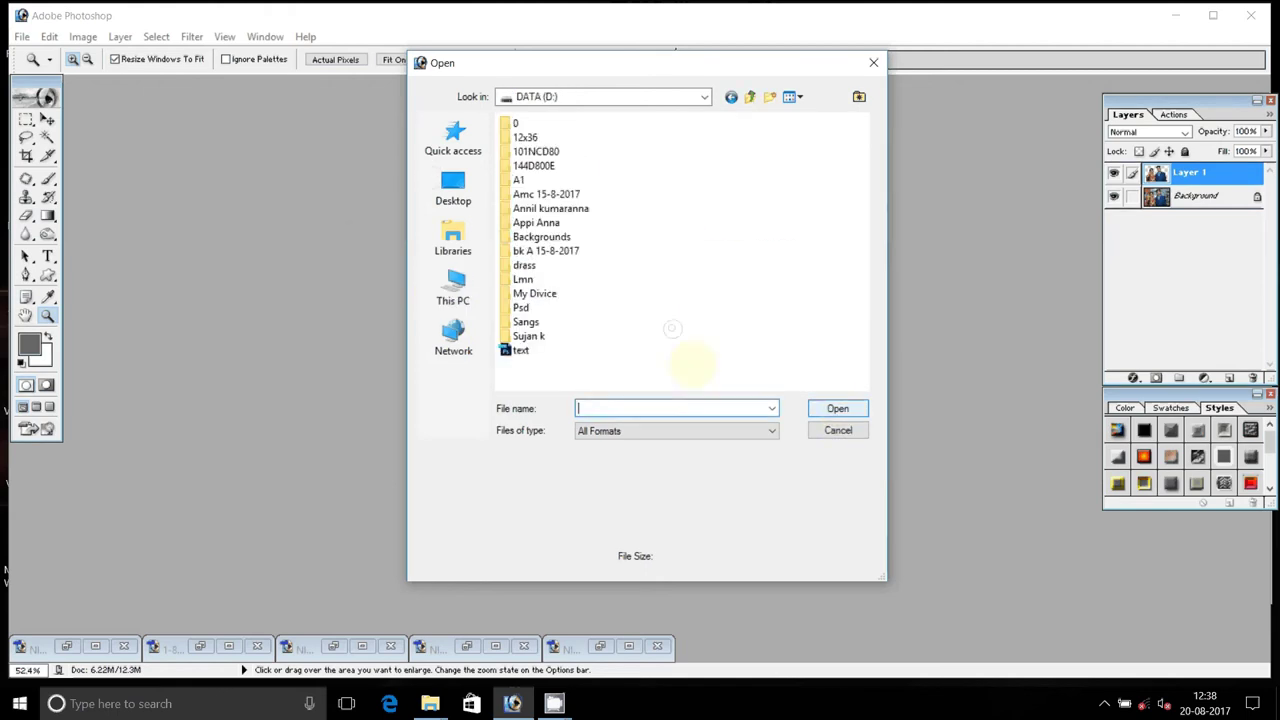
pyautogui.click(550, 237)
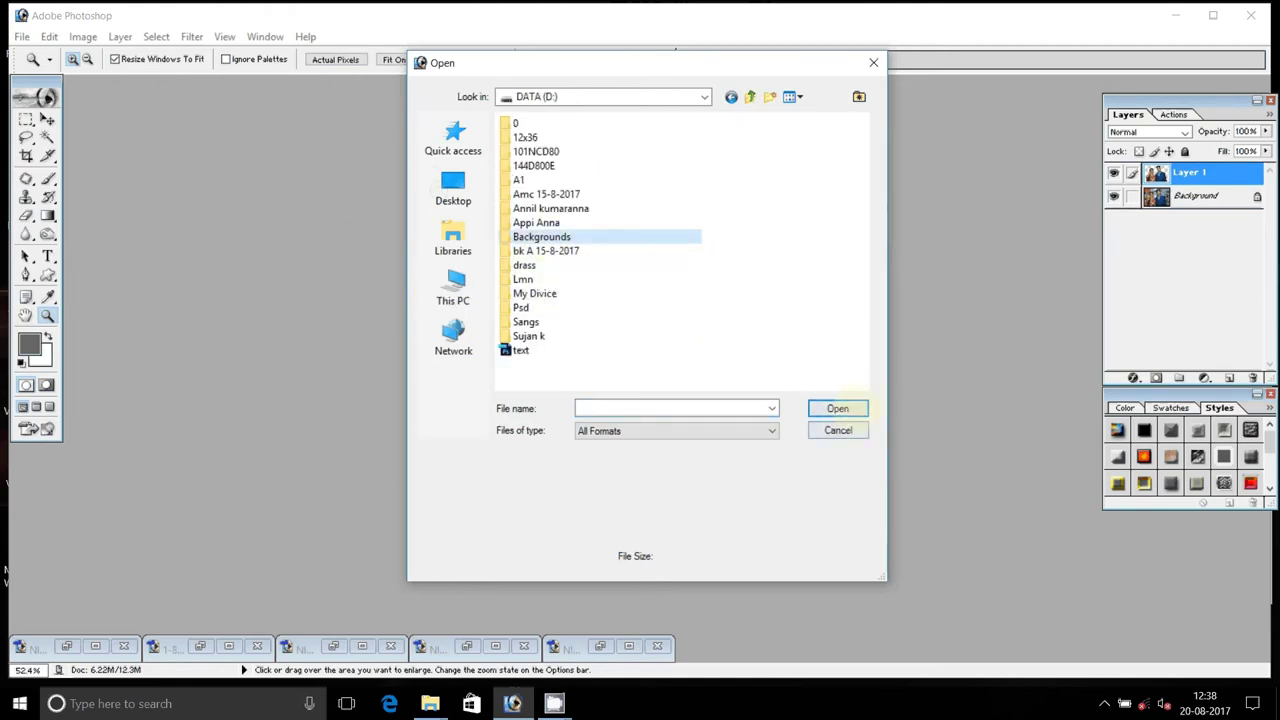
pyautogui.click(838, 408)
pyautogui.doubleClick(541, 160)
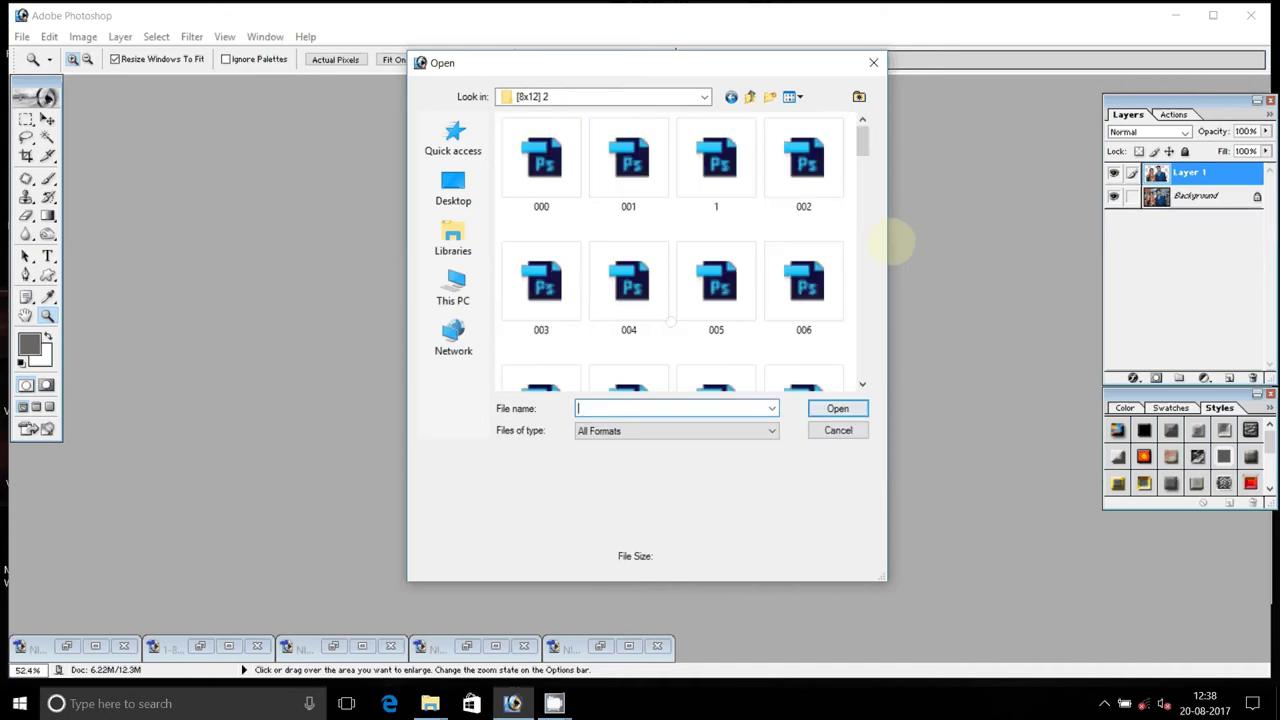
pyautogui.moveTo(862, 145); pyautogui.dragTo(862, 360)
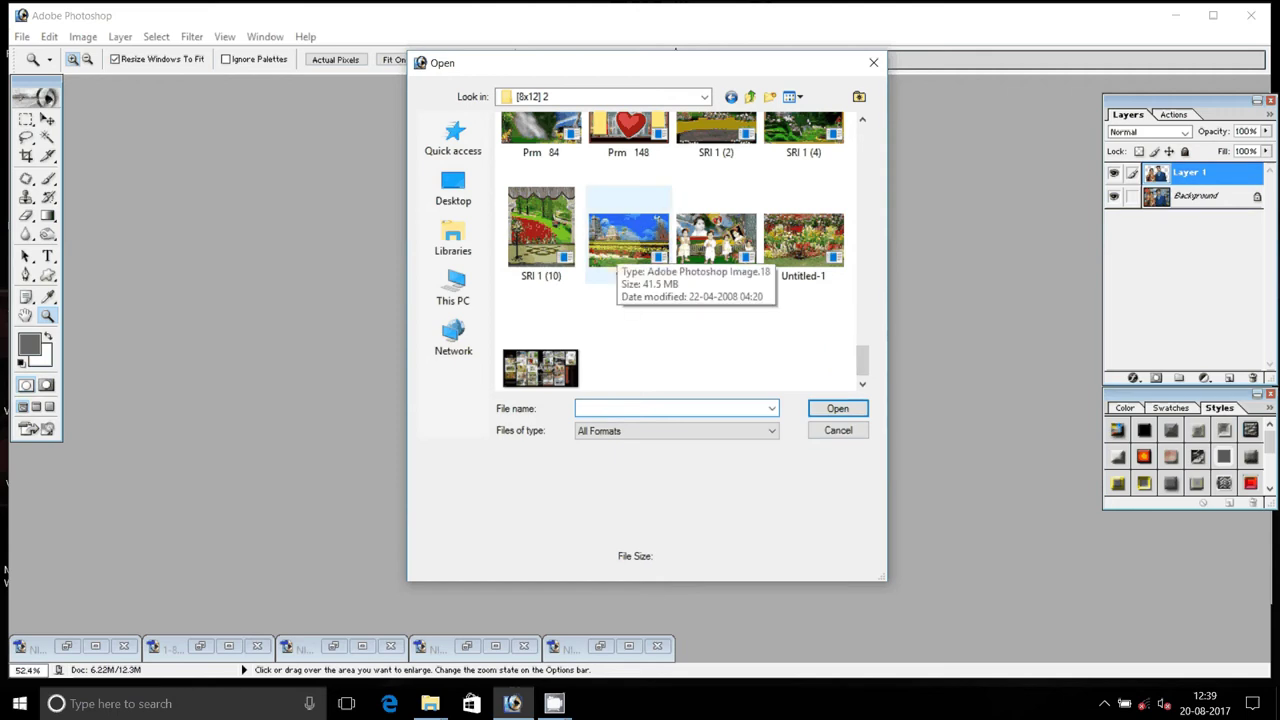
pyautogui.click(805, 135)
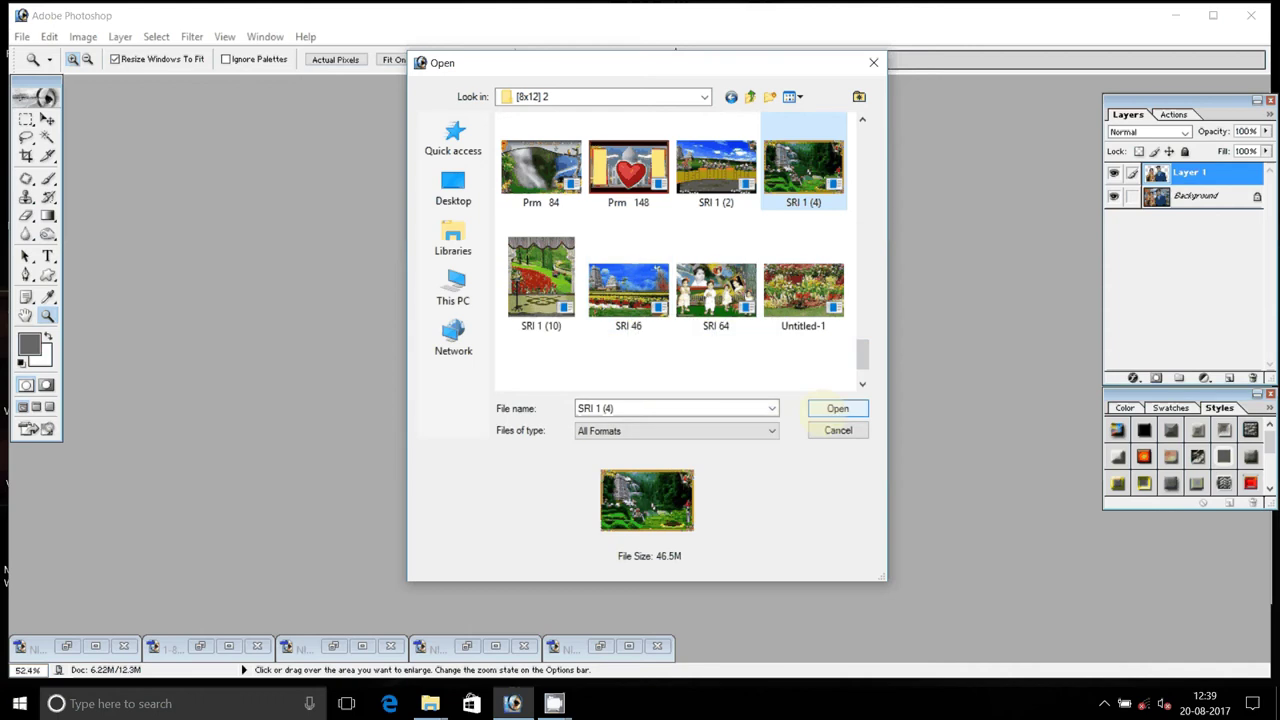
pyautogui.click(628, 290)
pyautogui.click(838, 408)
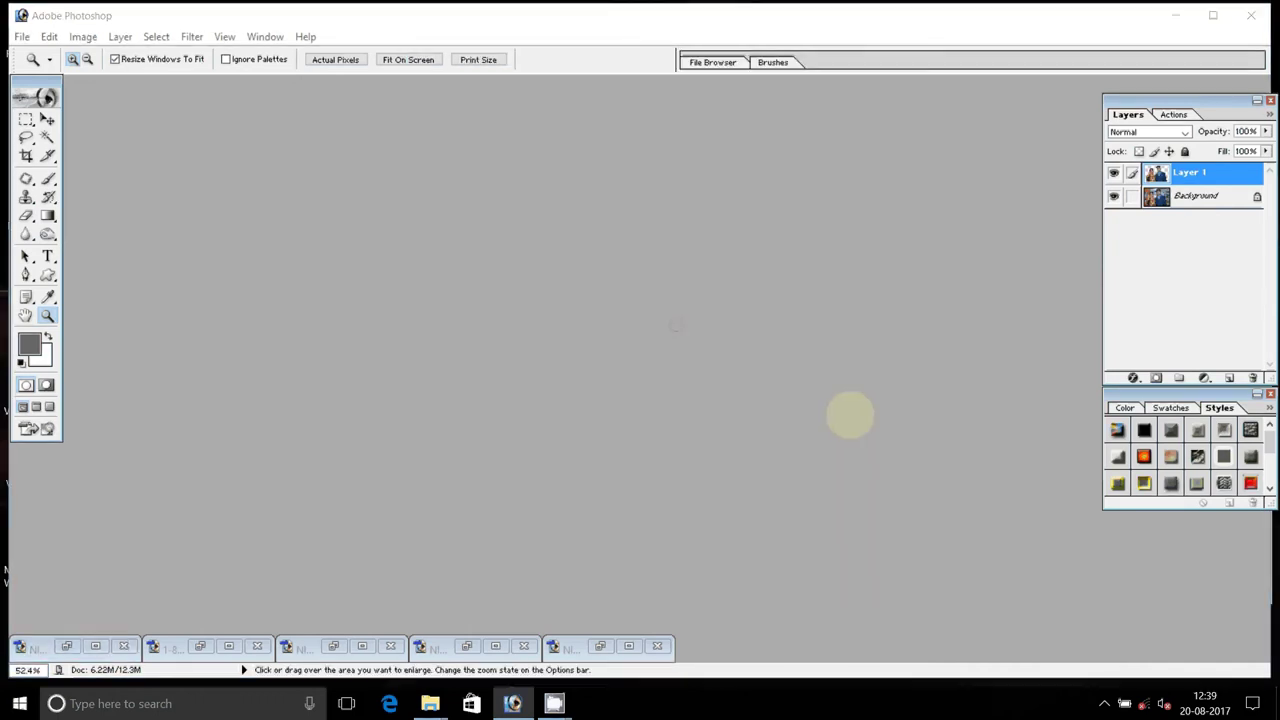
# - Dismiss the missing-fonts warning and delete the temple Layer 6
pyautogui.click(660, 283)
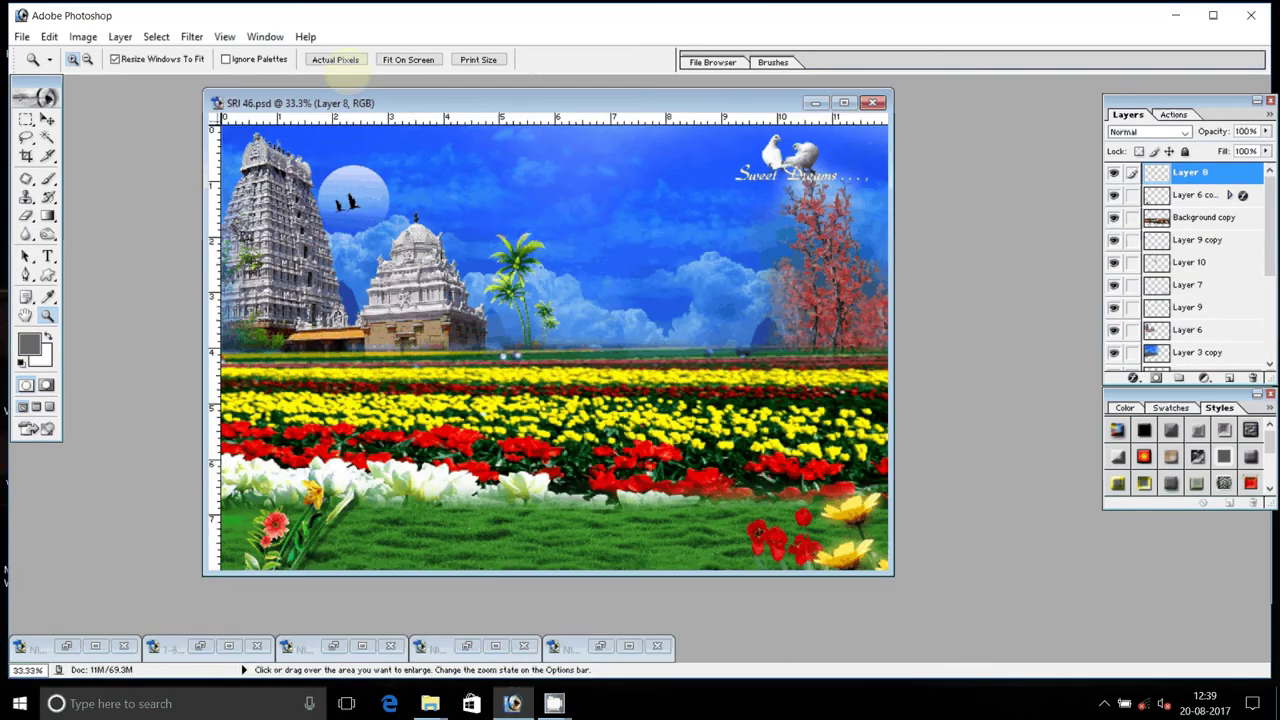
pyautogui.press('v')
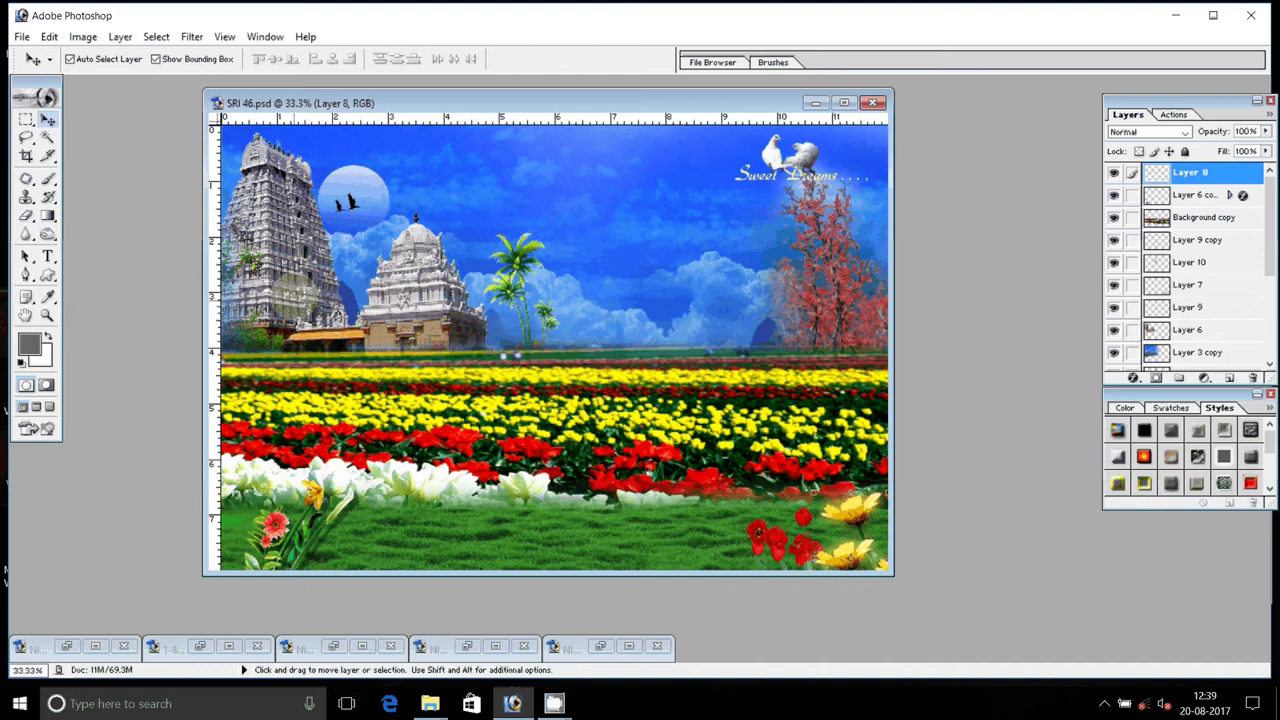
pyautogui.click(420, 280)
pyautogui.click(1253, 377)
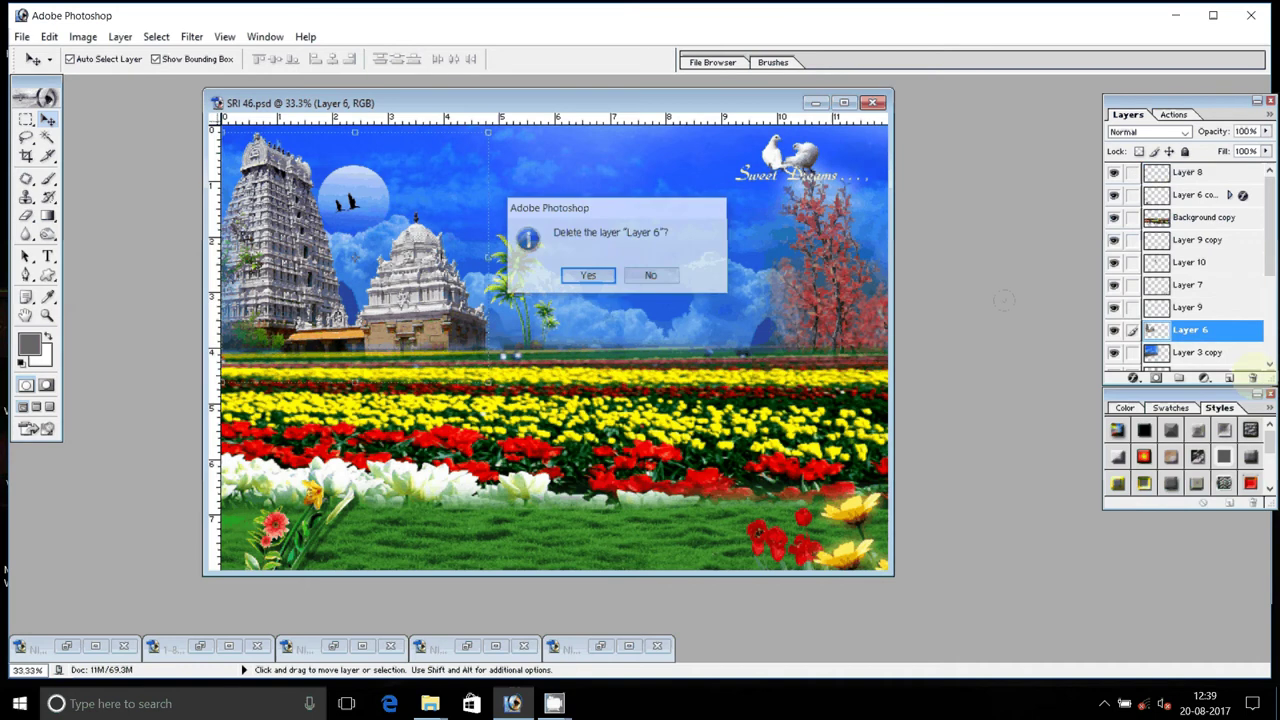
pyautogui.click(588, 275)
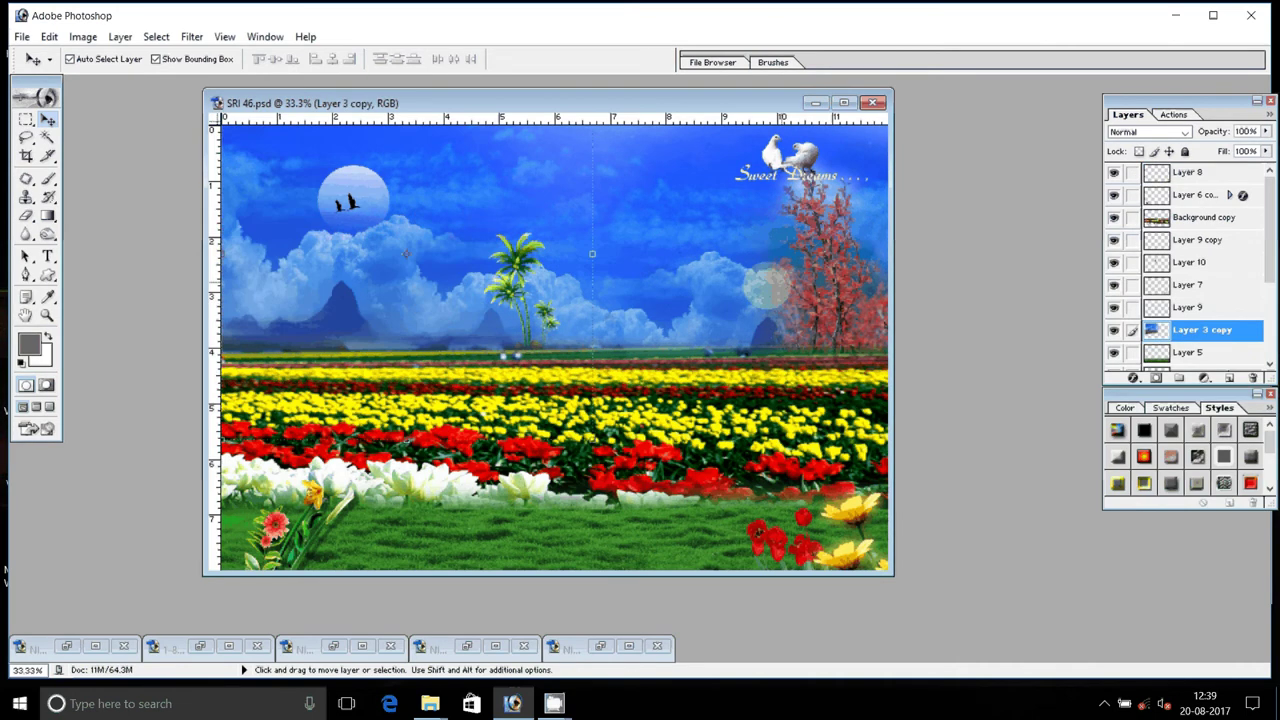
# - Open and close the Image Size dialog for SRI 46.psd
pyautogui.rightClick(636, 101)
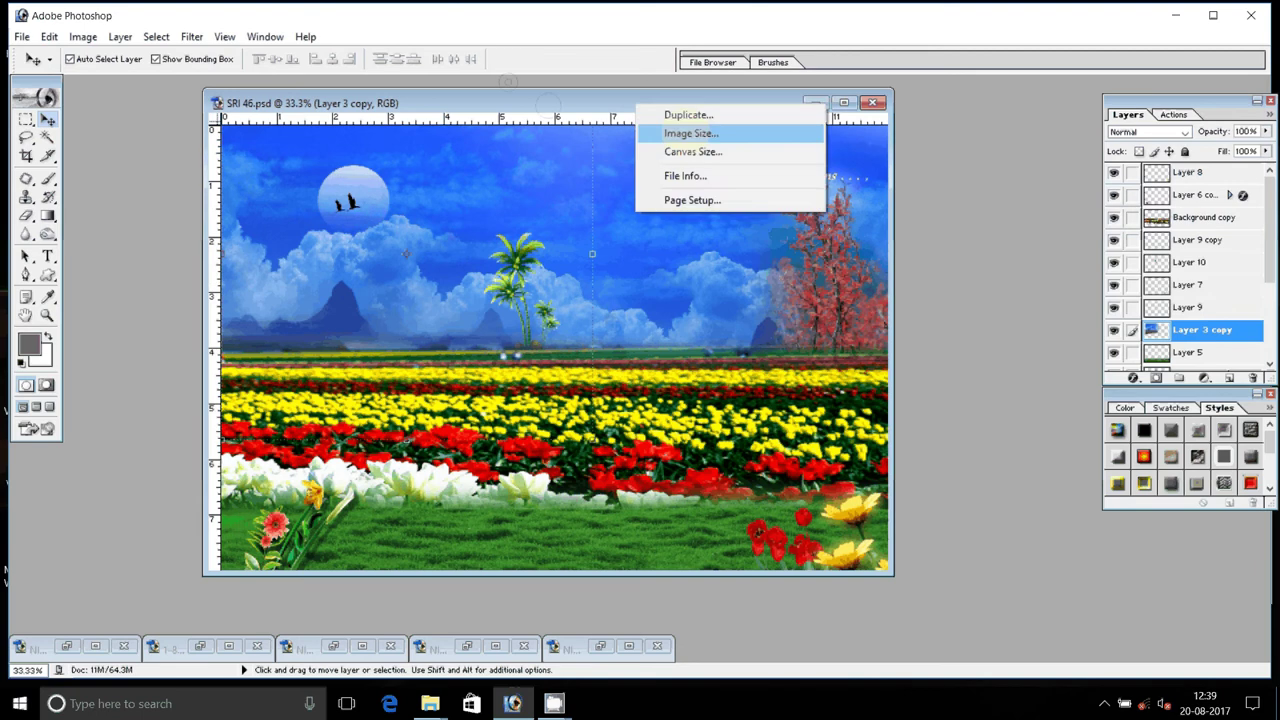
pyautogui.click(675, 131)
pyautogui.click(765, 257)
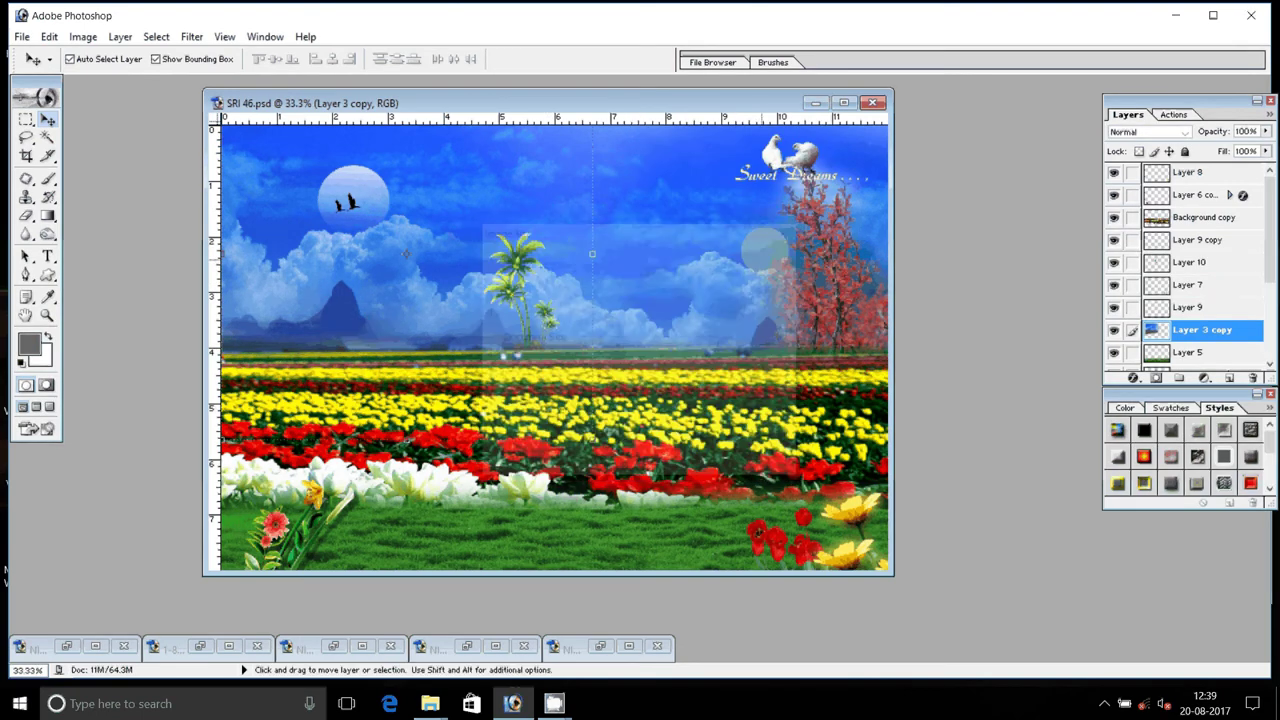
# - Copy the bride into SRI 46.psd and shrink her to about 39%
pyautogui.click(600, 645)
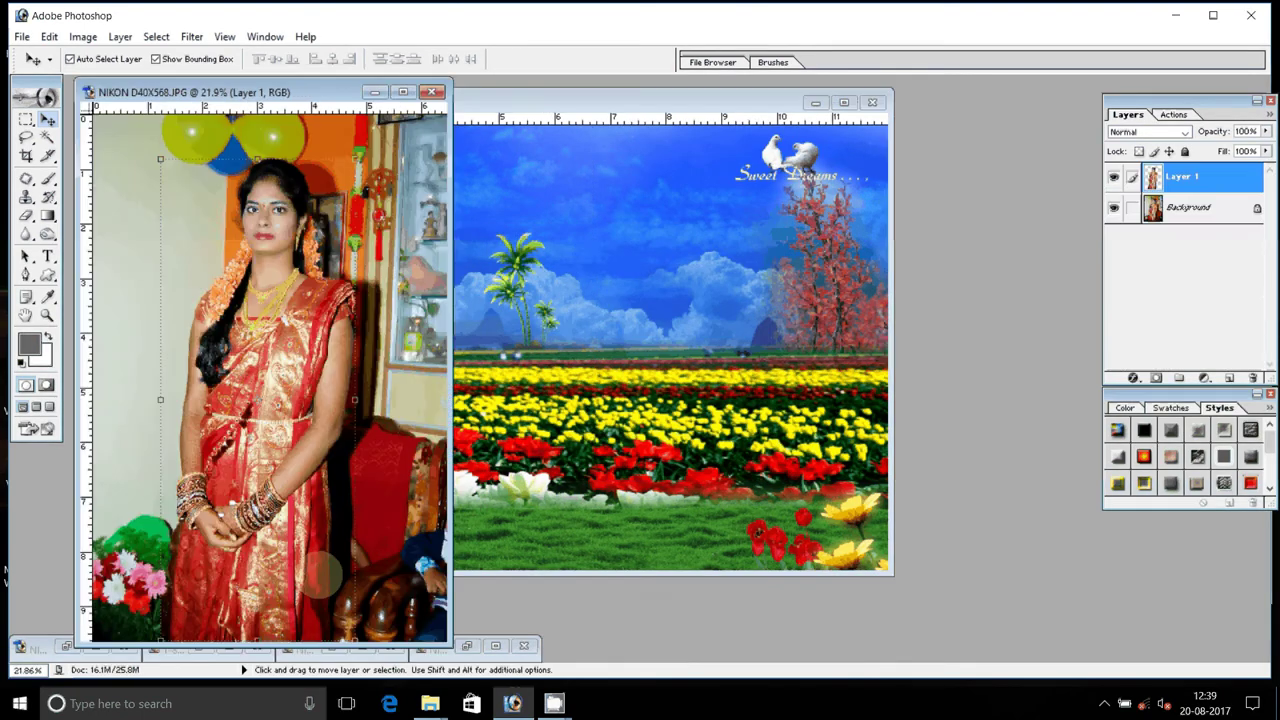
pyautogui.moveTo(260, 400); pyautogui.dragTo(760, 500)
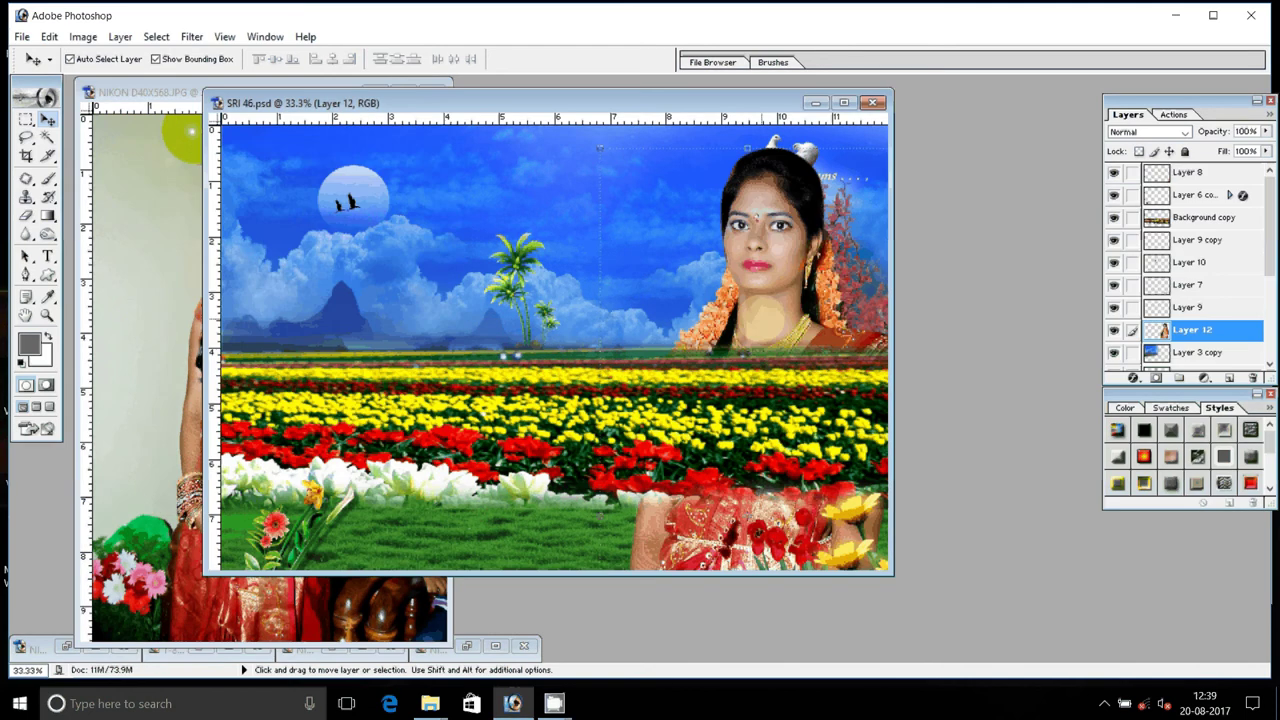
pyautogui.moveTo(760, 400); pyautogui.dragTo(570, 425)
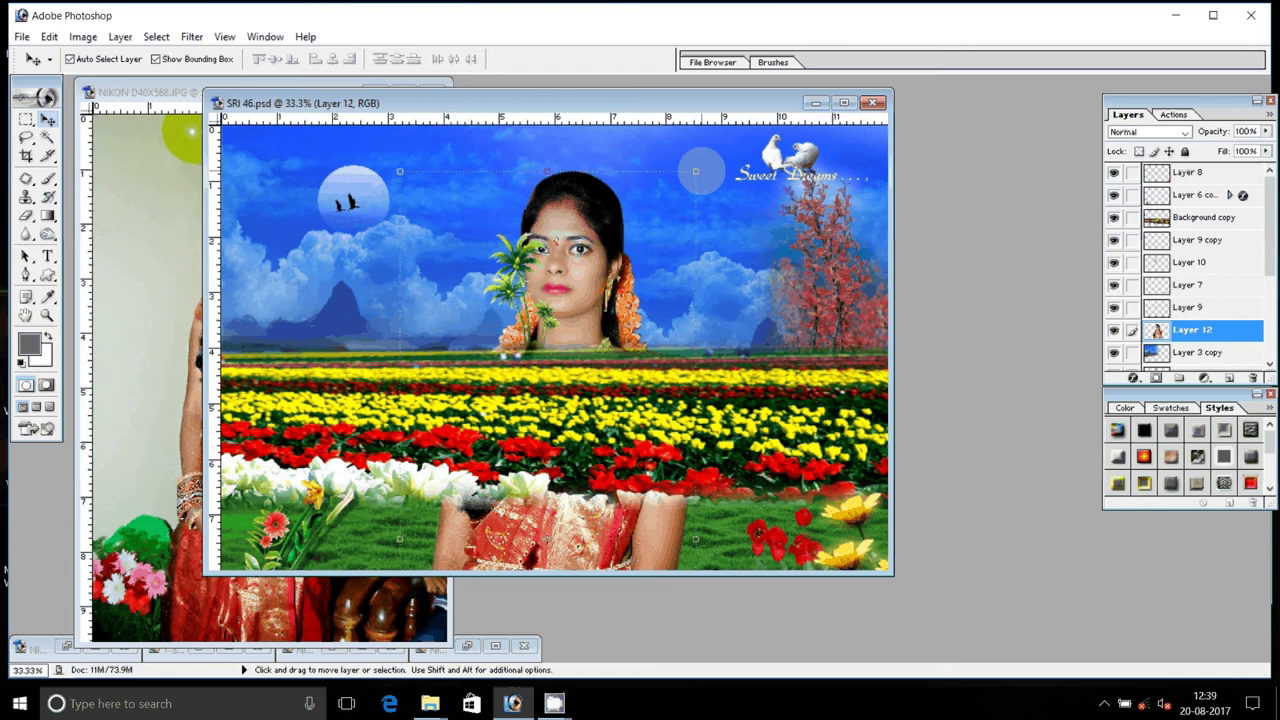
pyautogui.click(695, 171)
pyautogui.moveTo(700, 170); pyautogui.dragTo(605, 395)
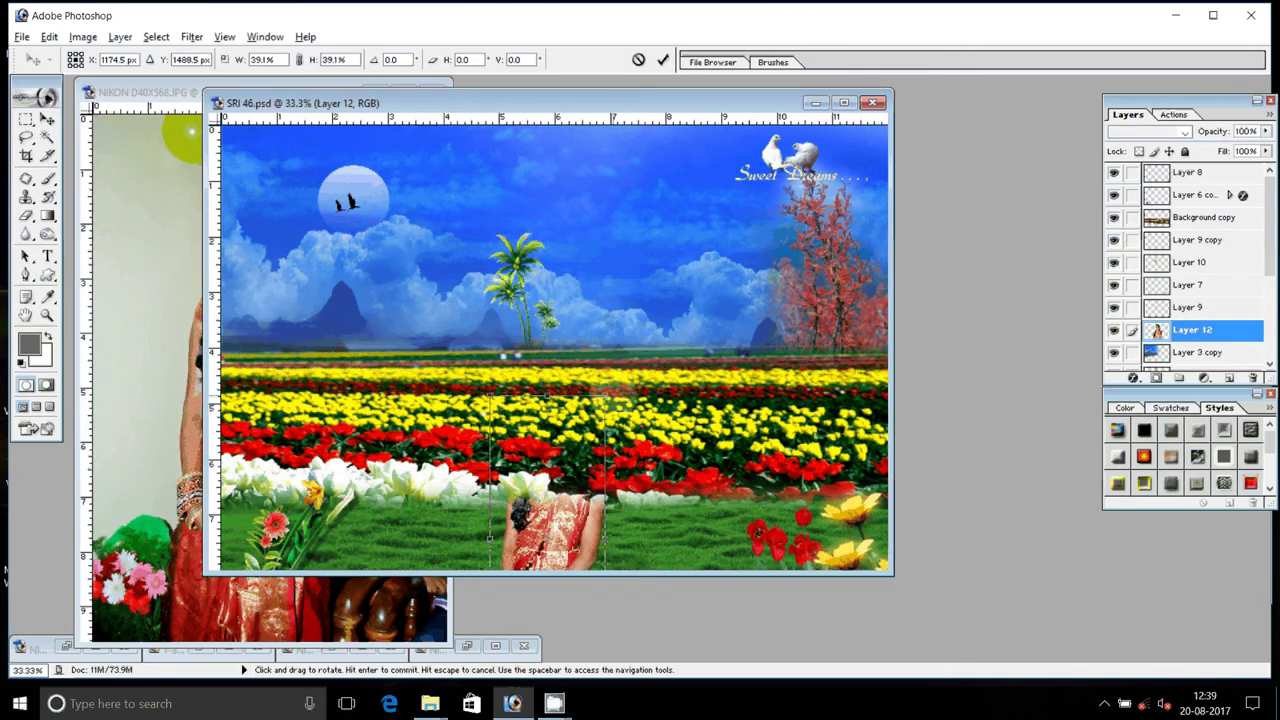
pyautogui.moveTo(518, 508)
pyautogui.mouseDown()
pyautogui.moveTo(743, 396)
pyautogui.moveTo(780, 421)
pyautogui.mouseUp()
pyautogui.click(662, 59)
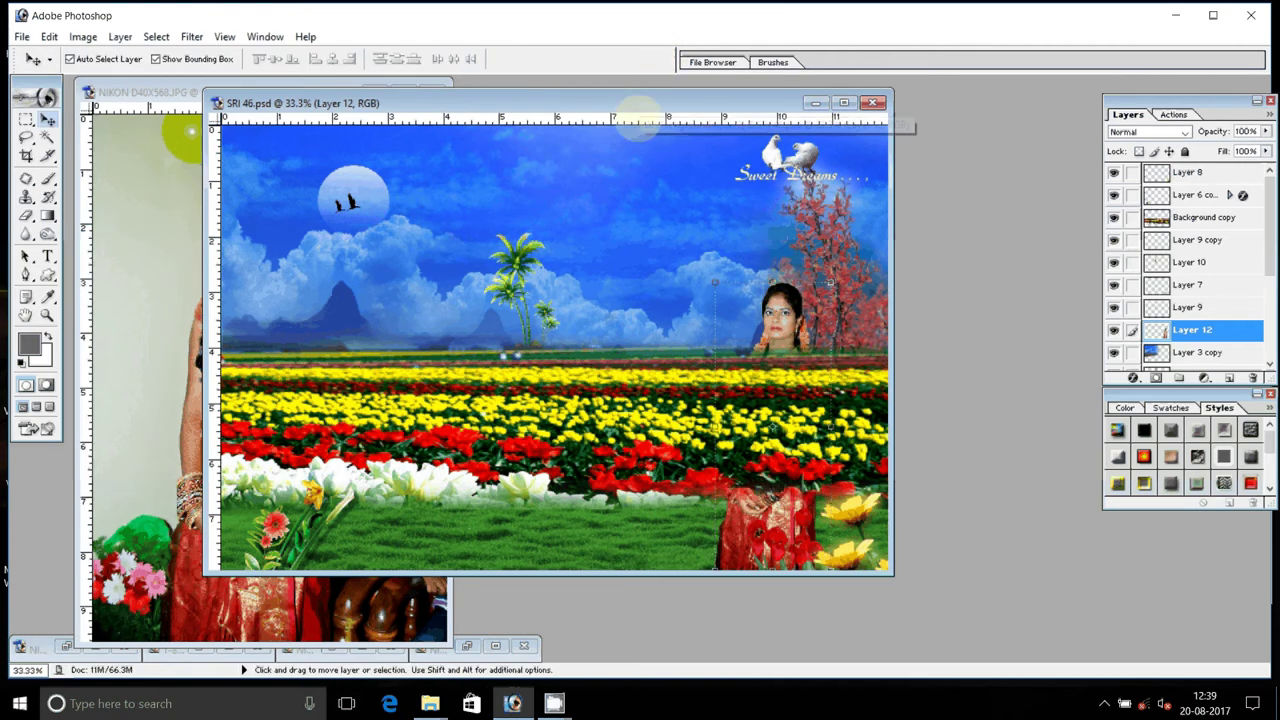
# - Bring the bride layer to the front and enlarge her to about 145%
pyautogui.hotkey('ctrl', 'shift', ']')
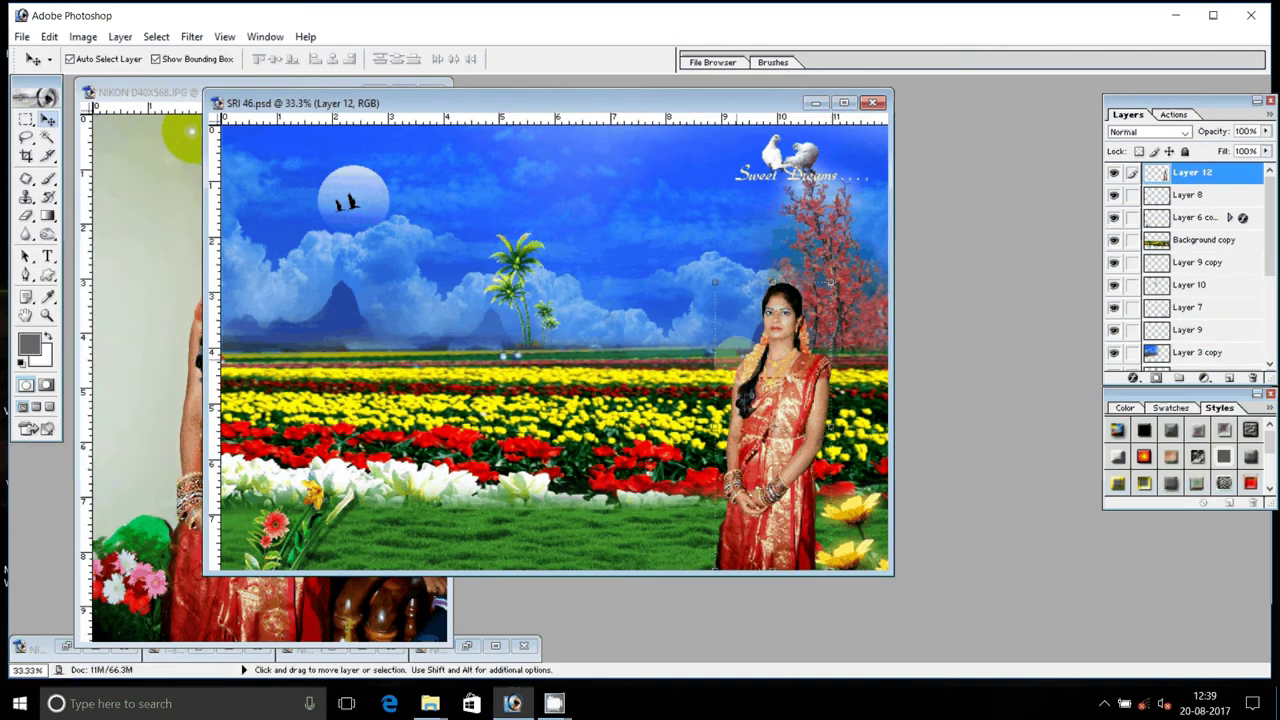
pyautogui.moveTo(735, 348); pyautogui.dragTo(699, 282)
pyautogui.hotkey('ctrl', 't')
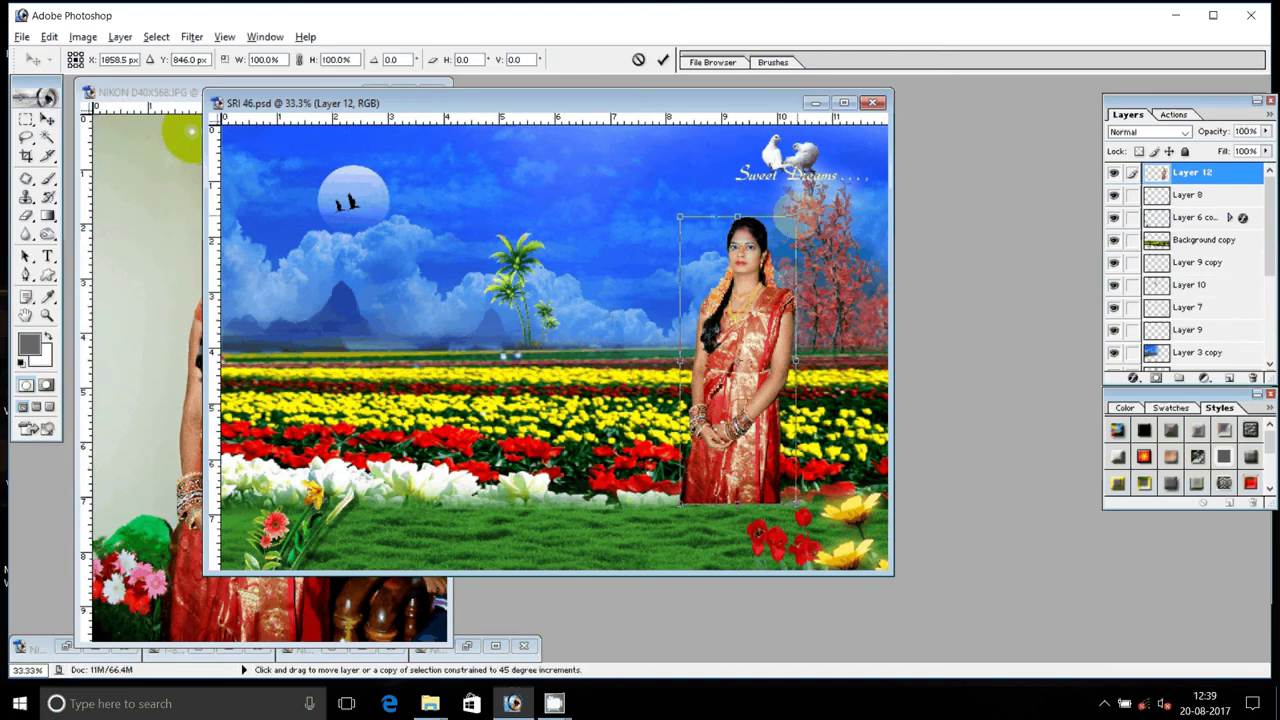
pyautogui.moveTo(796, 216); pyautogui.dragTo(822, 153)
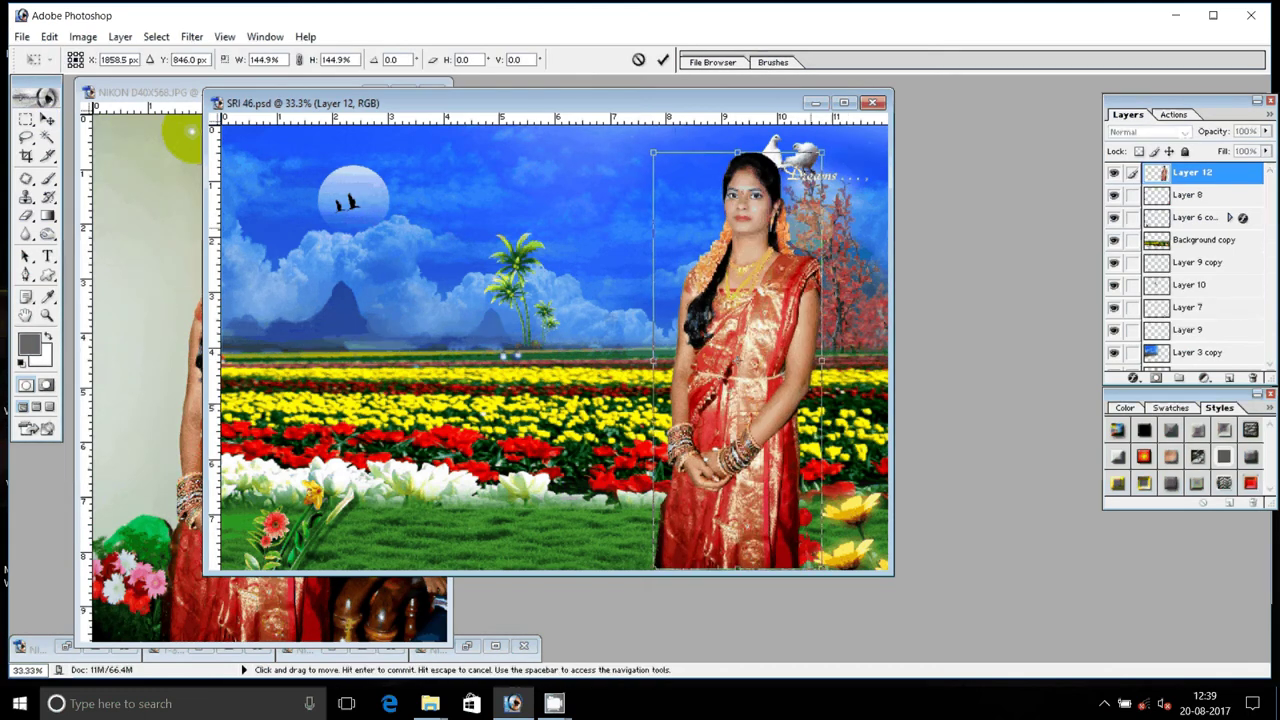
pyautogui.press('Return')
# - Shift the bride to reveal Sweet Dreams and send the couple Layer 13 behind the flowers
pyautogui.moveTo(760, 350); pyautogui.dragTo(784, 385)
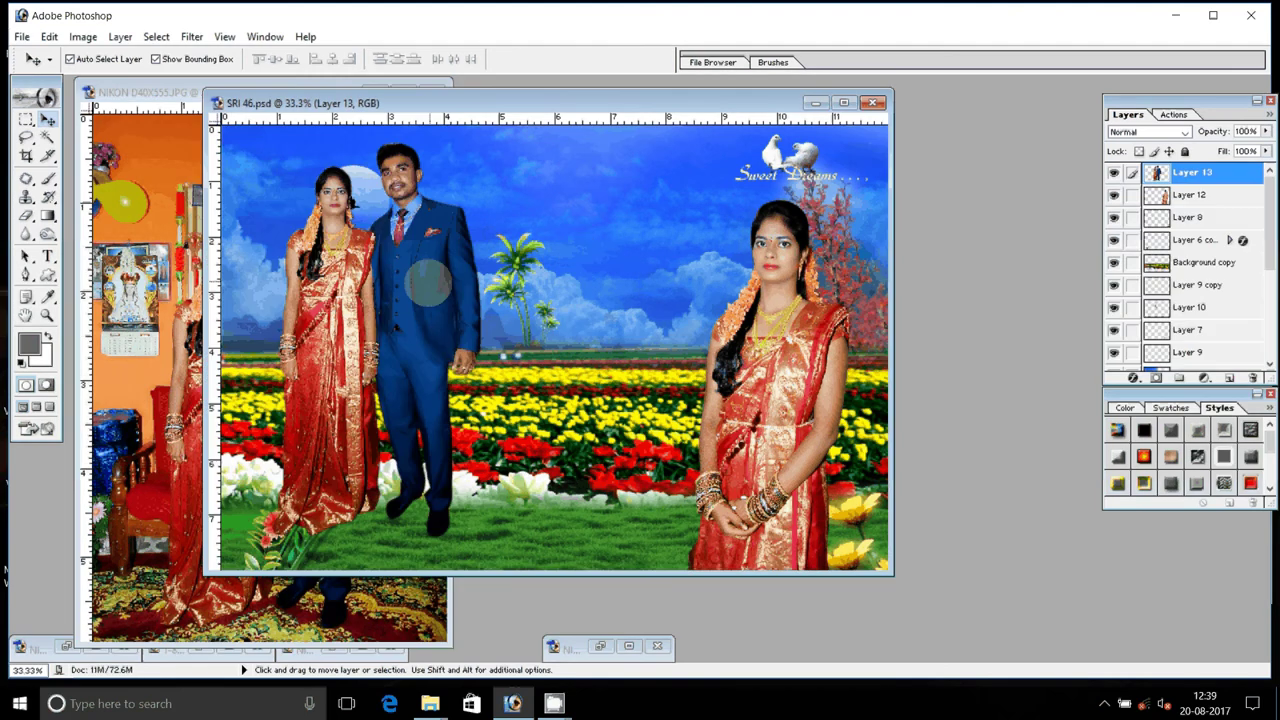
pyautogui.moveTo(359, 207); pyautogui.dragTo(352, 202)
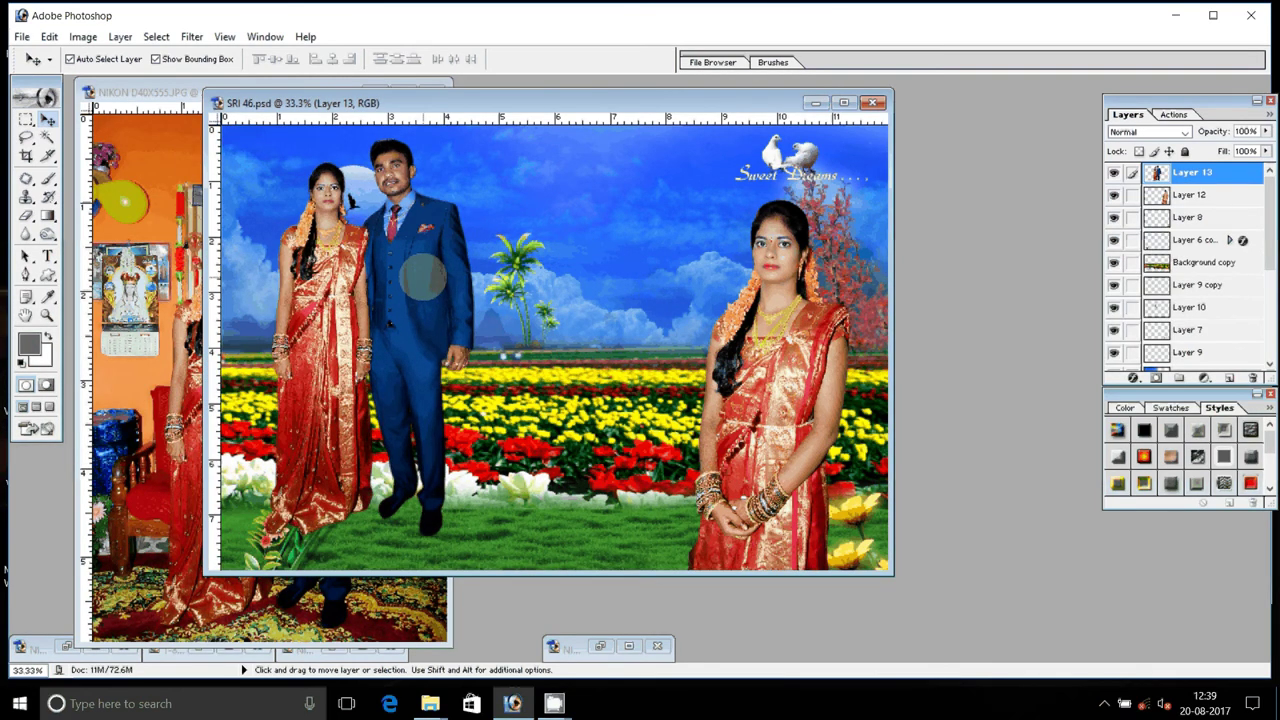
pyautogui.moveTo(424, 278); pyautogui.dragTo(401, 282)
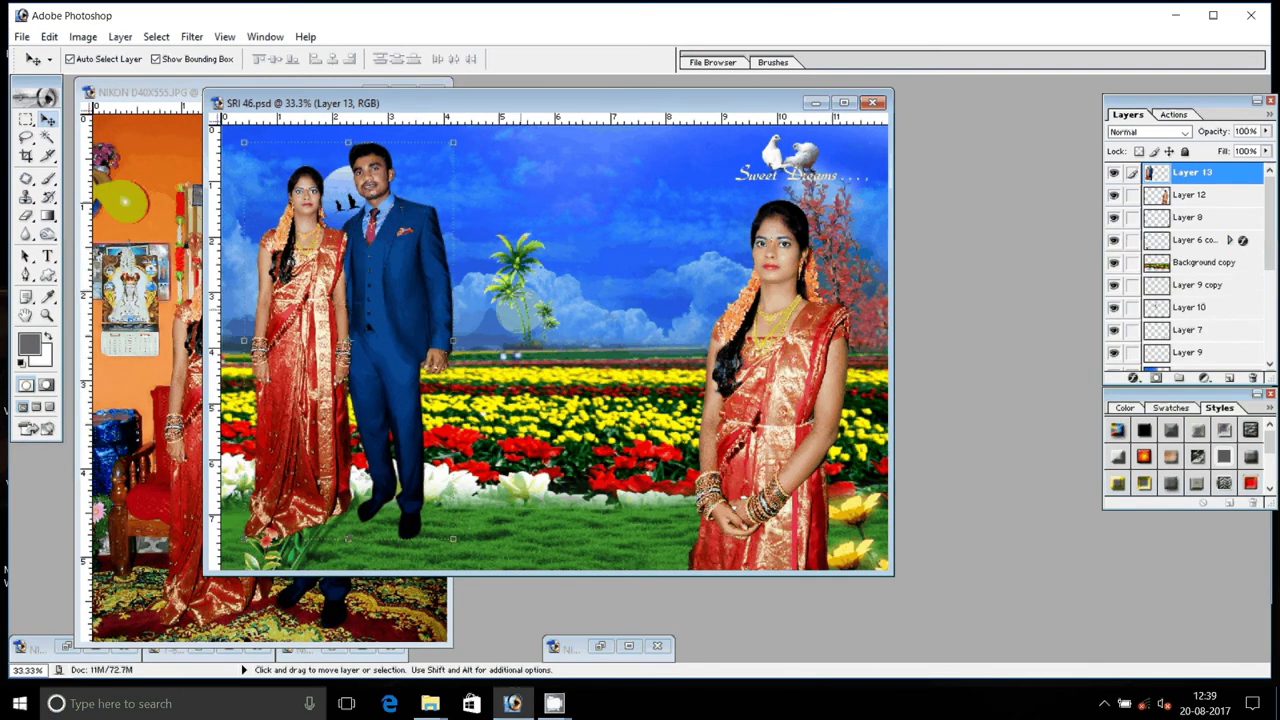
pyautogui.hotkey('ctrl', '[')
pyautogui.hotkey('ctrl', '[')
pyautogui.hotkey('ctrl', '[')
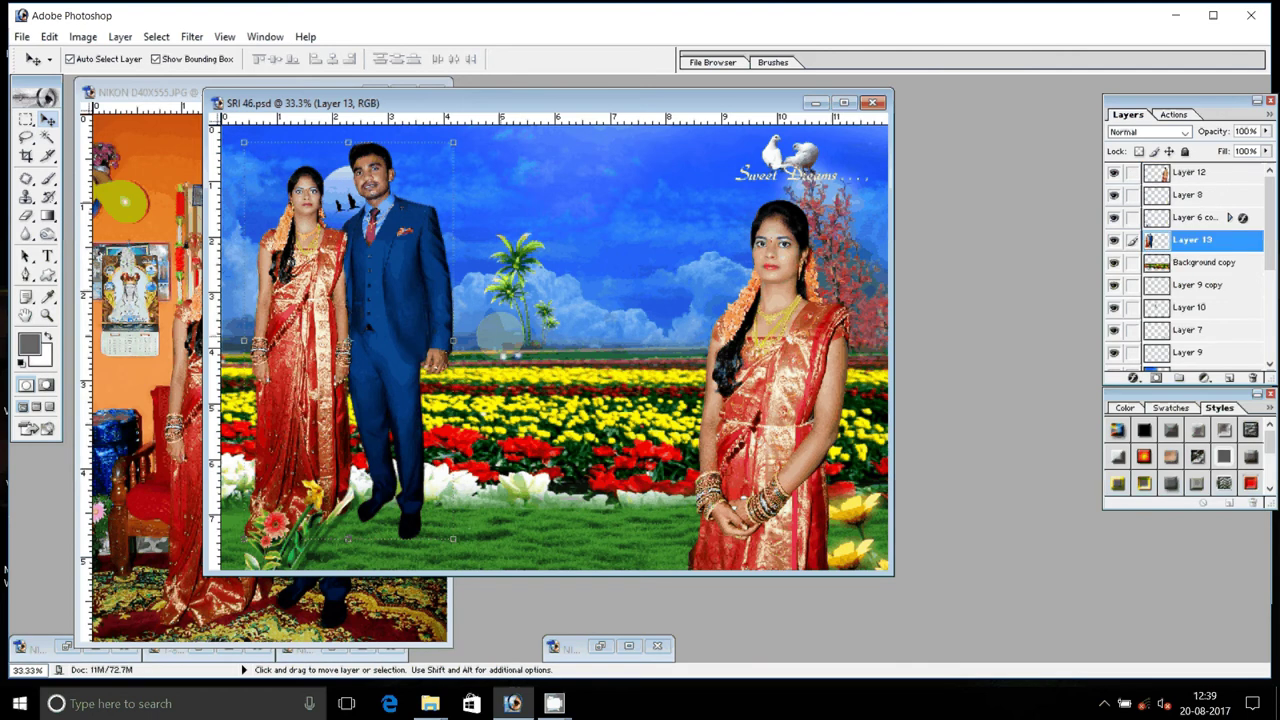
pyautogui.hotkey('ctrl', '[')
pyautogui.hotkey('ctrl', '[')
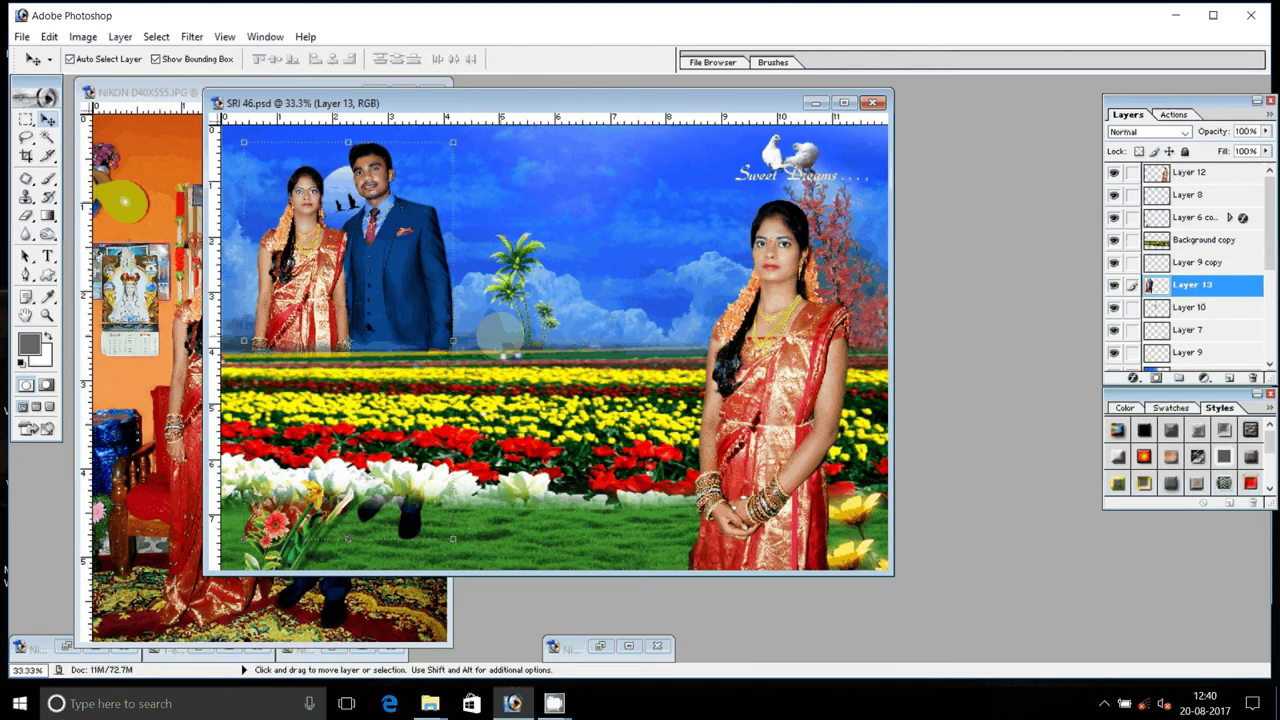
pyautogui.hotkey('ctrl', '[')
pyautogui.hotkey('ctrl', '[')
pyautogui.hotkey('ctrl', '[')
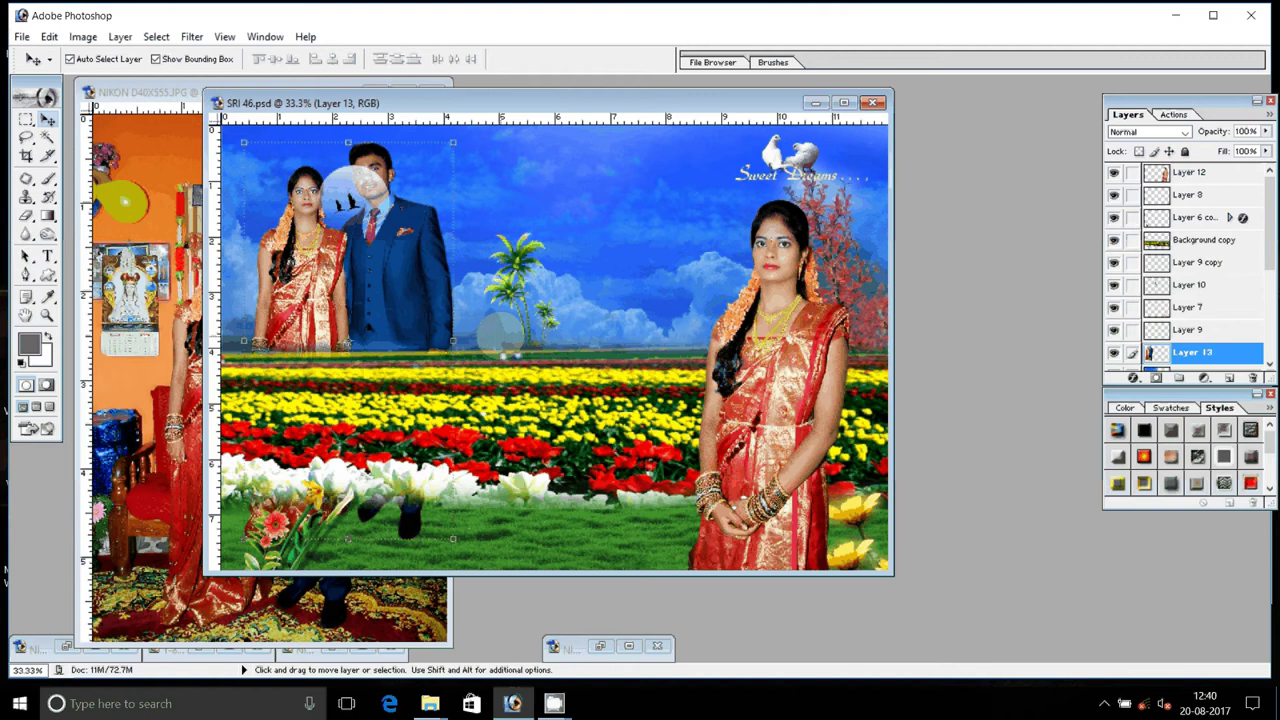
pyautogui.hotkey('ctrl', ']')
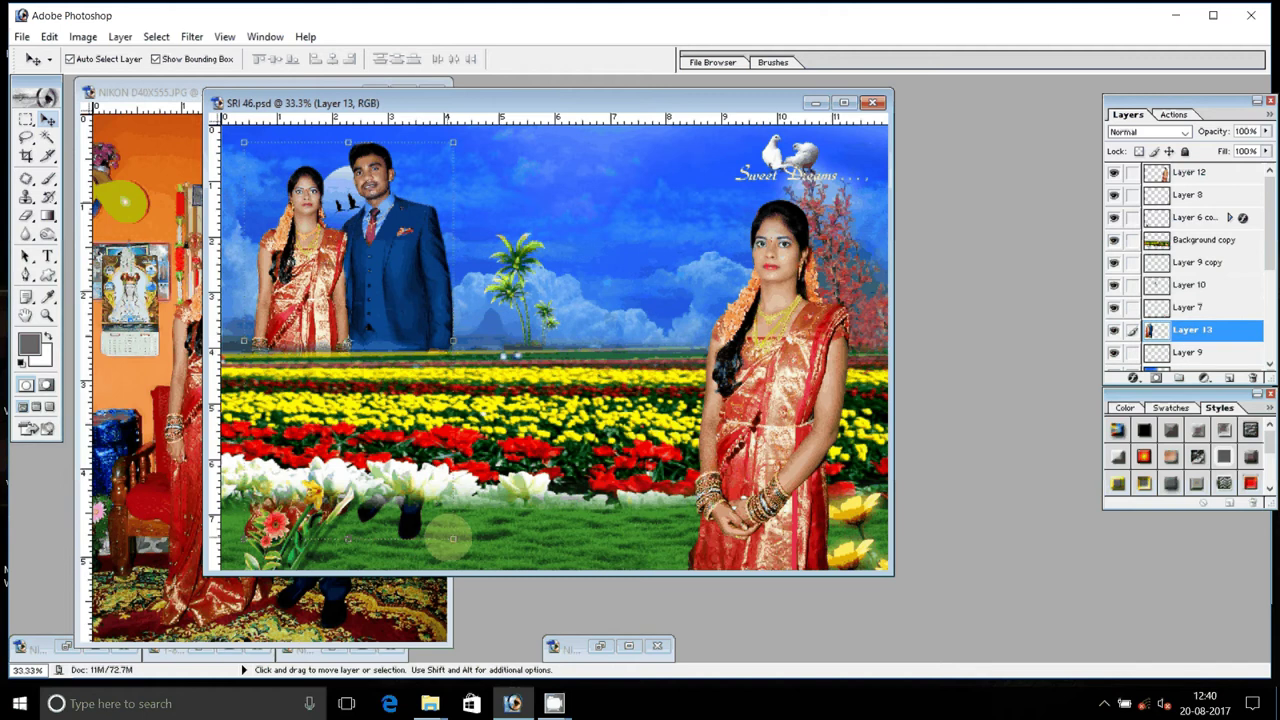
# - Erase the couple's legs from the grass and nudge the couple slightly right
pyautogui.press('e')
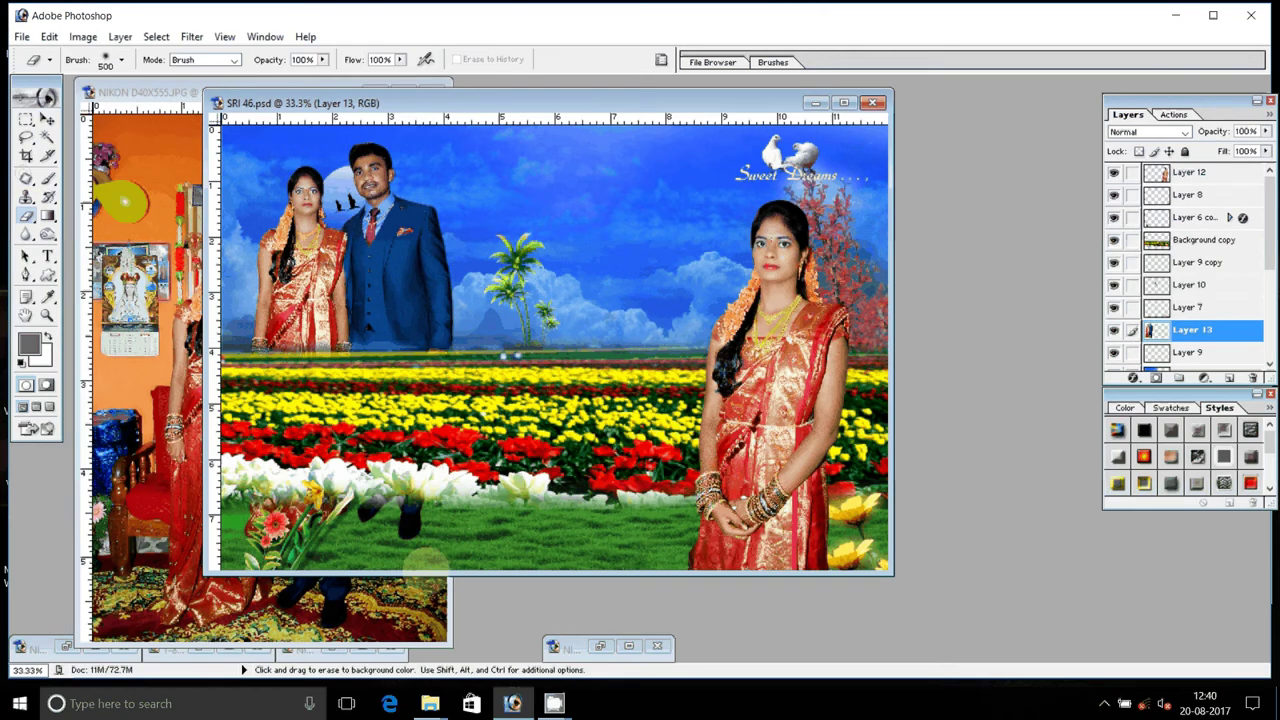
pyautogui.moveTo(426, 560); pyautogui.dragTo(510, 520)
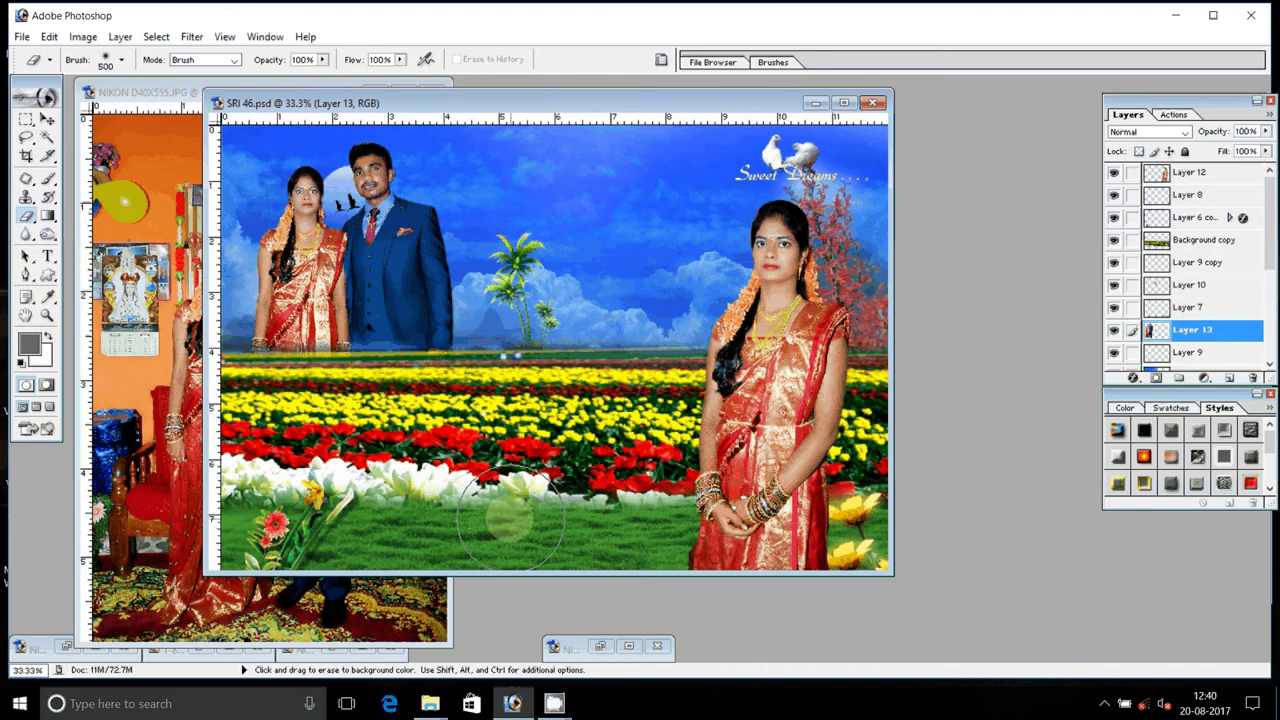
pyautogui.press('v')
pyautogui.click(1200, 240)
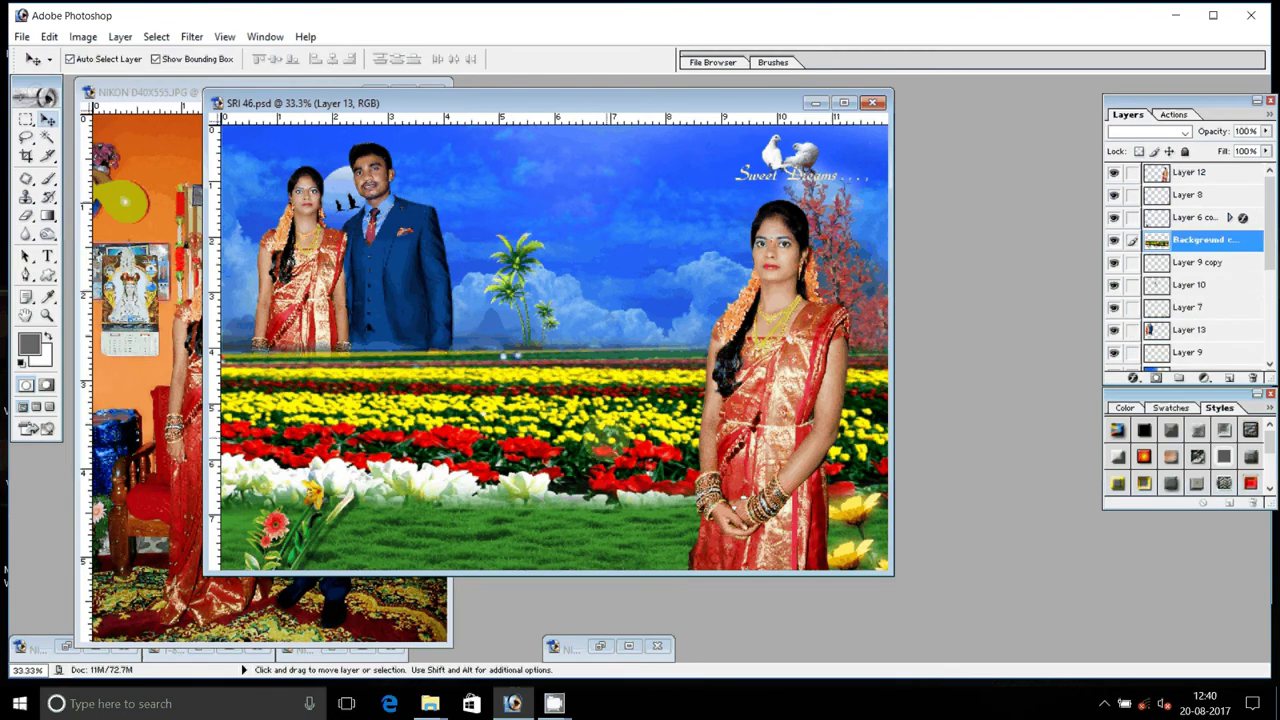
pyautogui.click(390, 282)
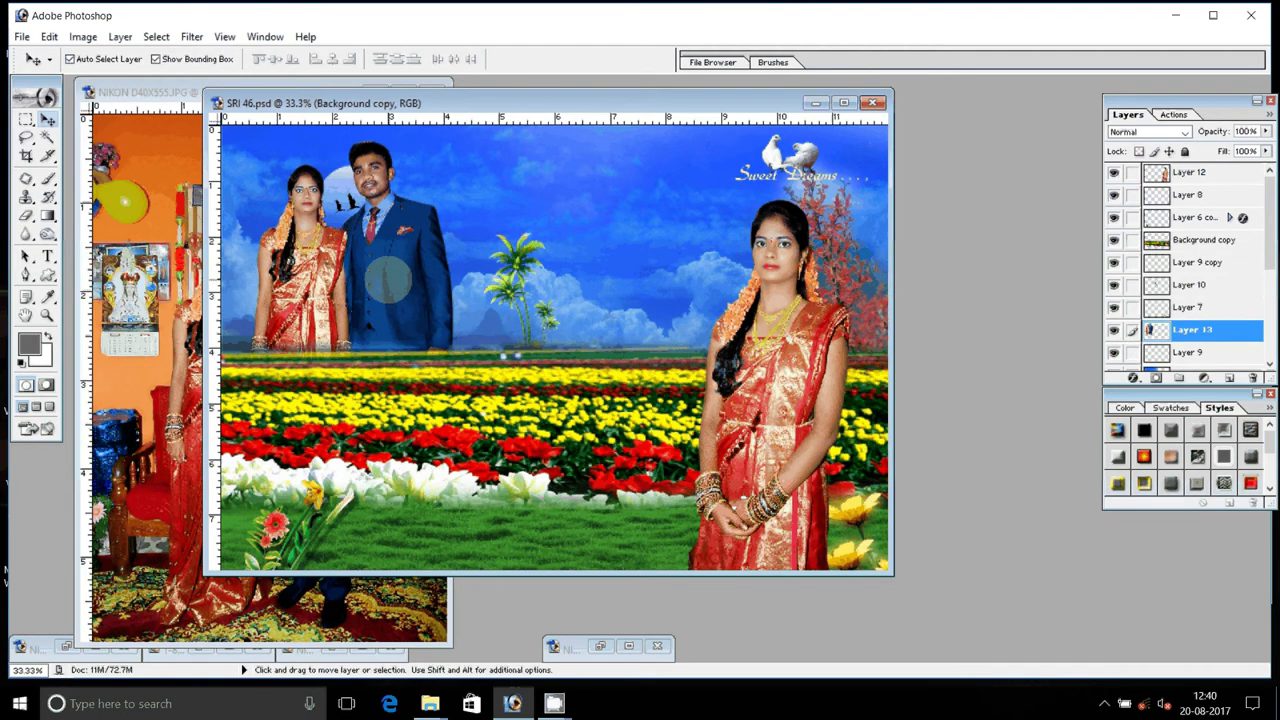
pyautogui.click(390, 282)
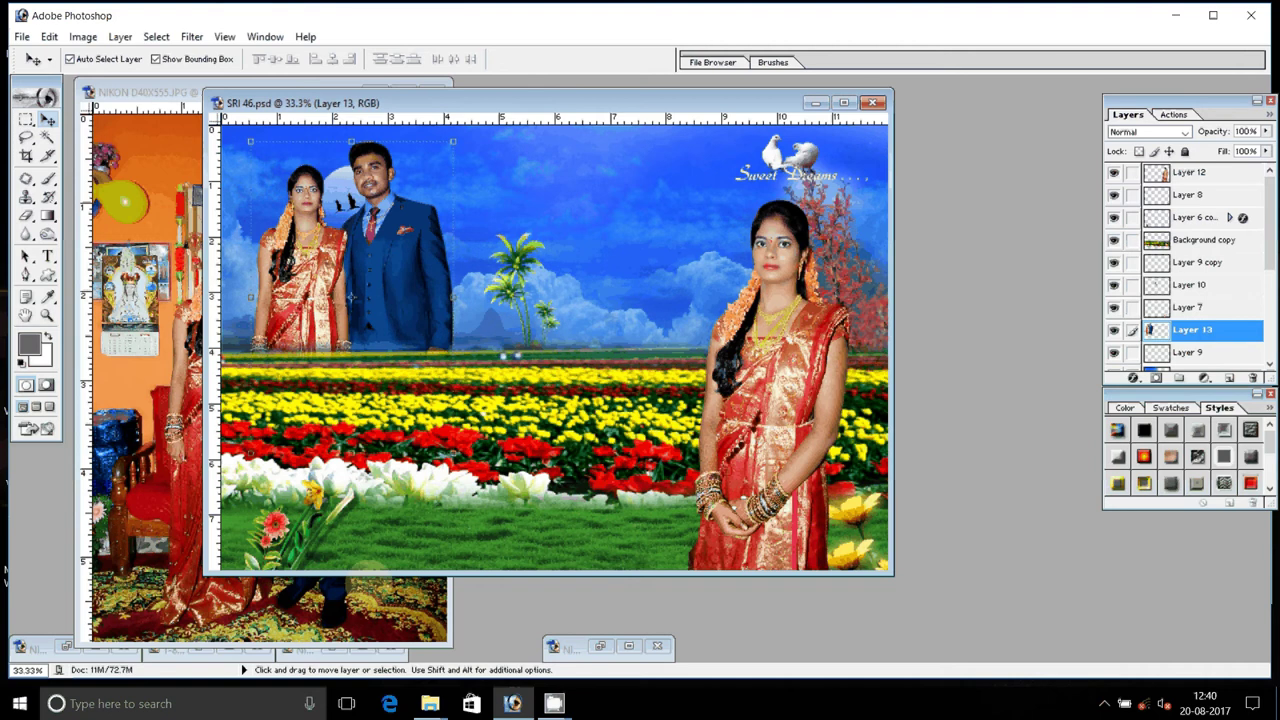
pyautogui.click(258, 350)
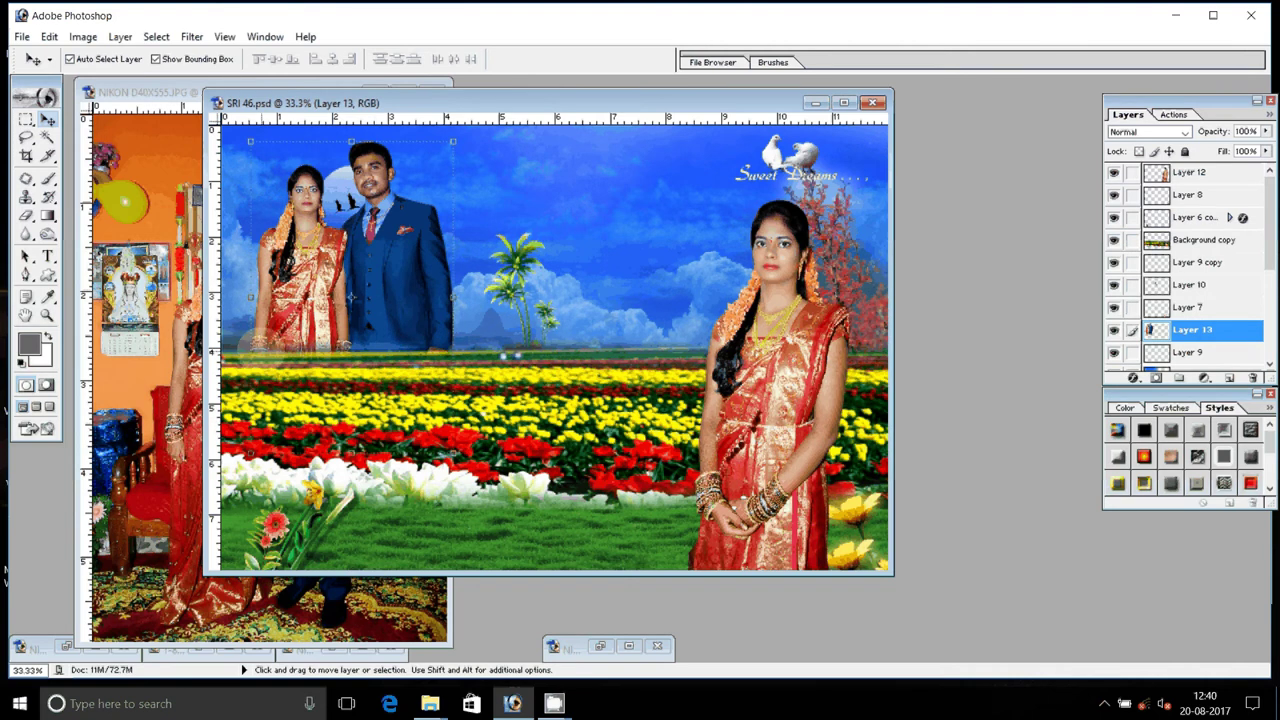
pyautogui.click(378, 256)
pyautogui.moveTo(378, 256)
pyautogui.mouseDown()
pyautogui.moveTo(566, 268)
pyautogui.moveTo(382, 252)
pyautogui.mouseUp()
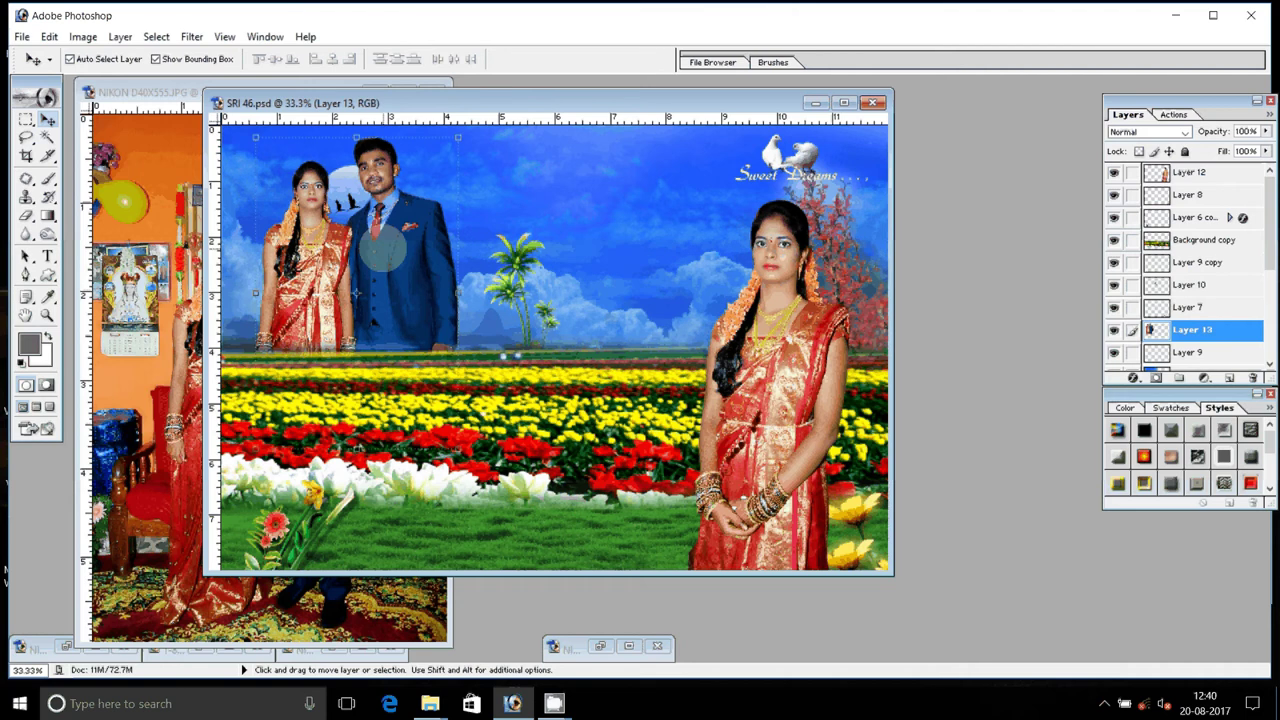
# - Set the NIKON D40X555 photo aside and bring the seated couple photo into the SRI 46 composite
pyautogui.click(338, 610)
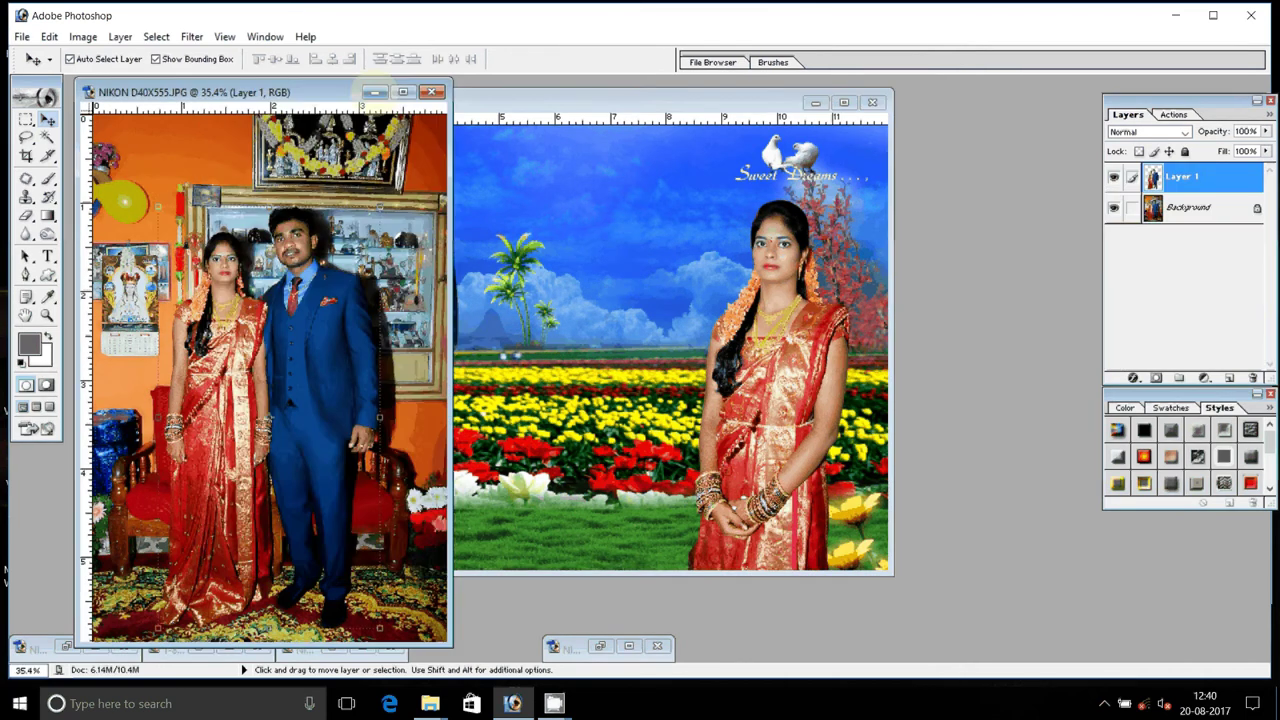
pyautogui.click(395, 93)
pyautogui.click(334, 645)
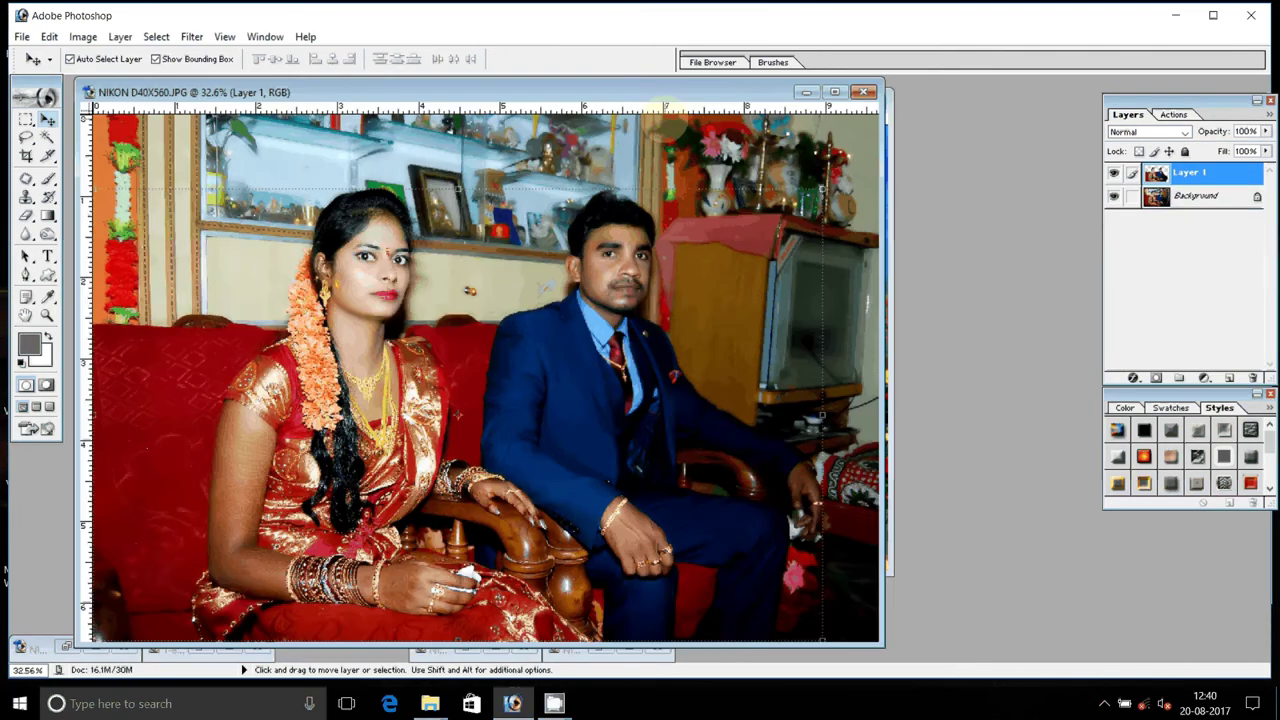
pyautogui.moveTo(500, 92); pyautogui.dragTo(755, 132)
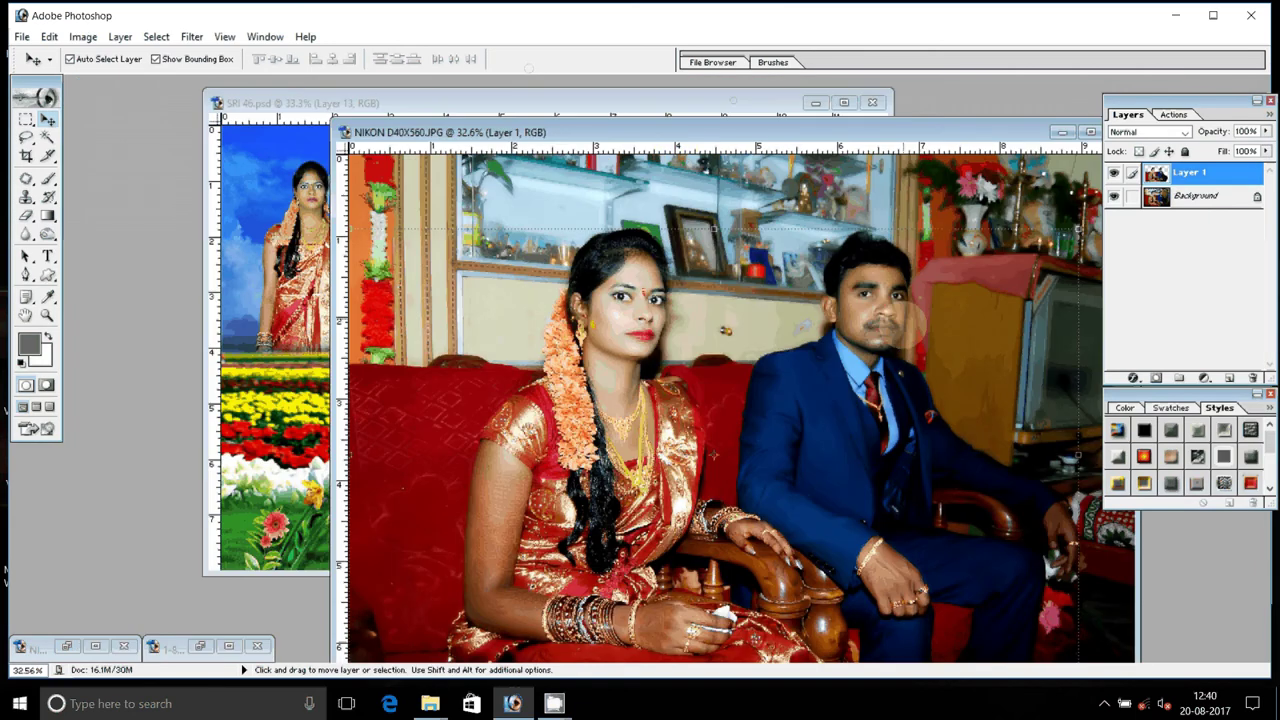
pyautogui.click(733, 101)
# - Shift Layer 14 right and raise it above the flower field layers
pyautogui.moveTo(482, 204); pyautogui.dragTo(752, 186)
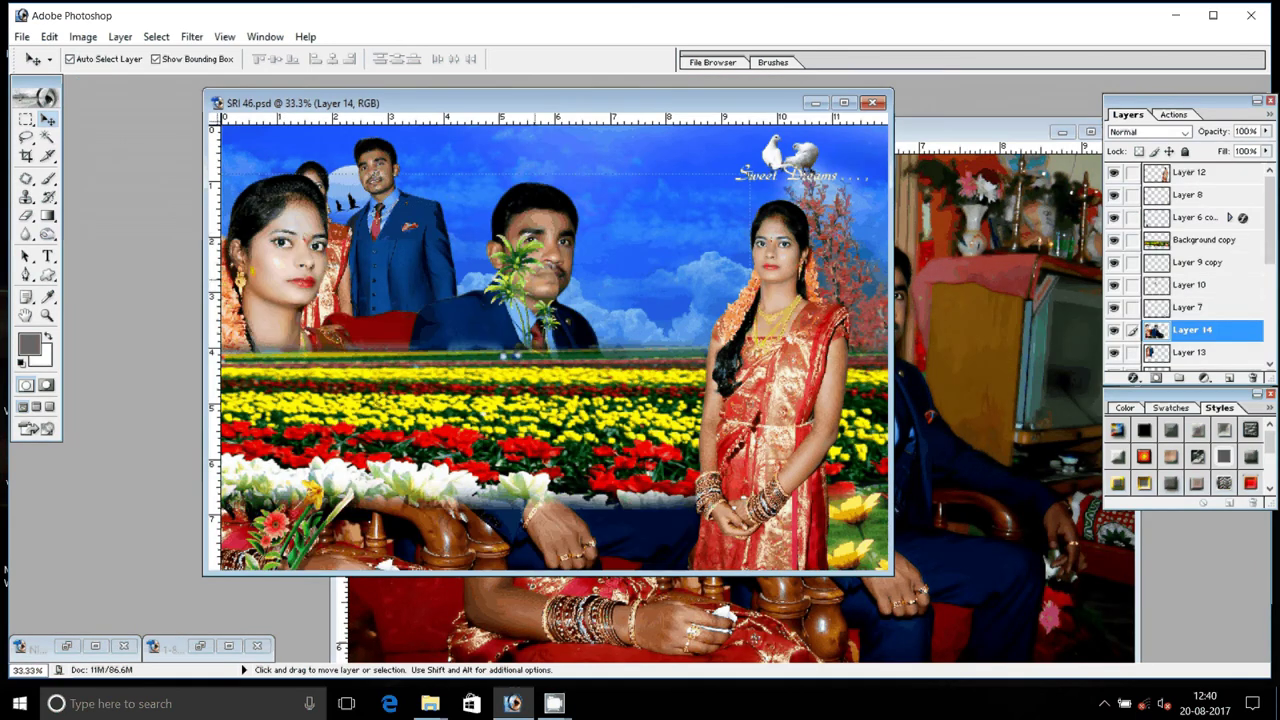
pyautogui.hotkey('ctrl', ']')
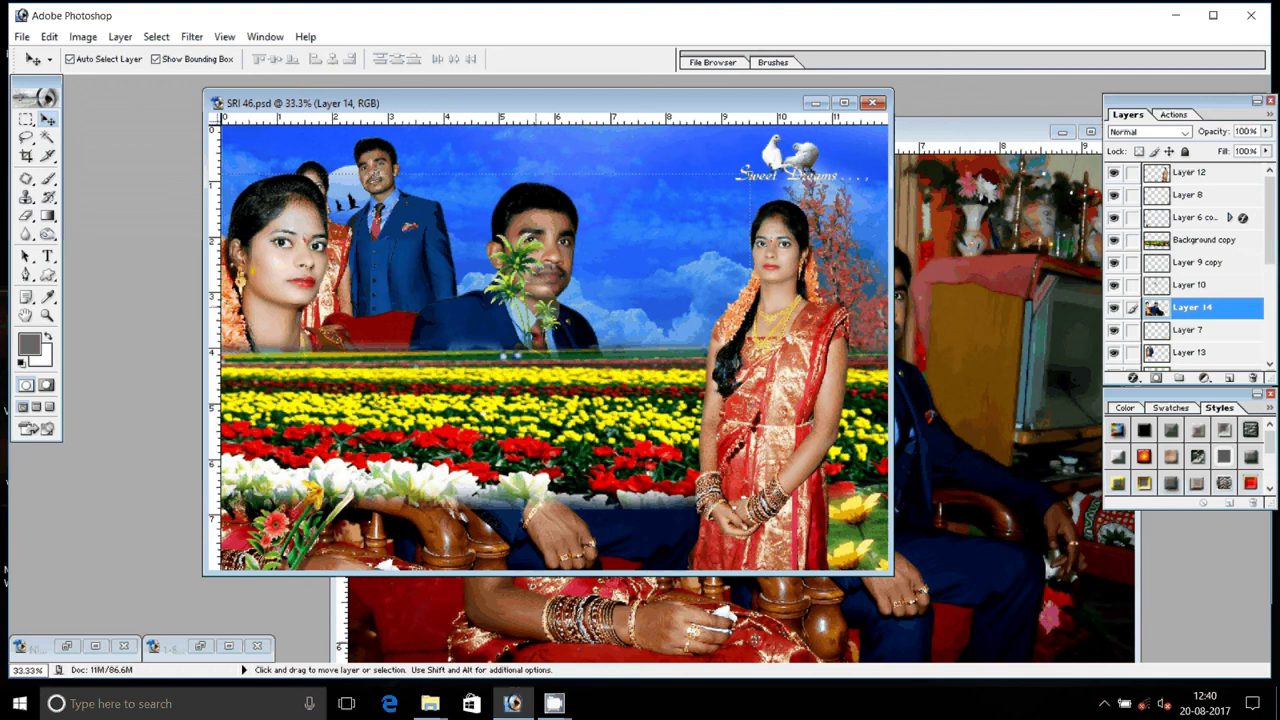
pyautogui.hotkey('ctrl', ']')
pyautogui.hotkey('ctrl', ']')
pyautogui.hotkey('ctrl', ']')
pyautogui.hotkey('ctrl', ']')
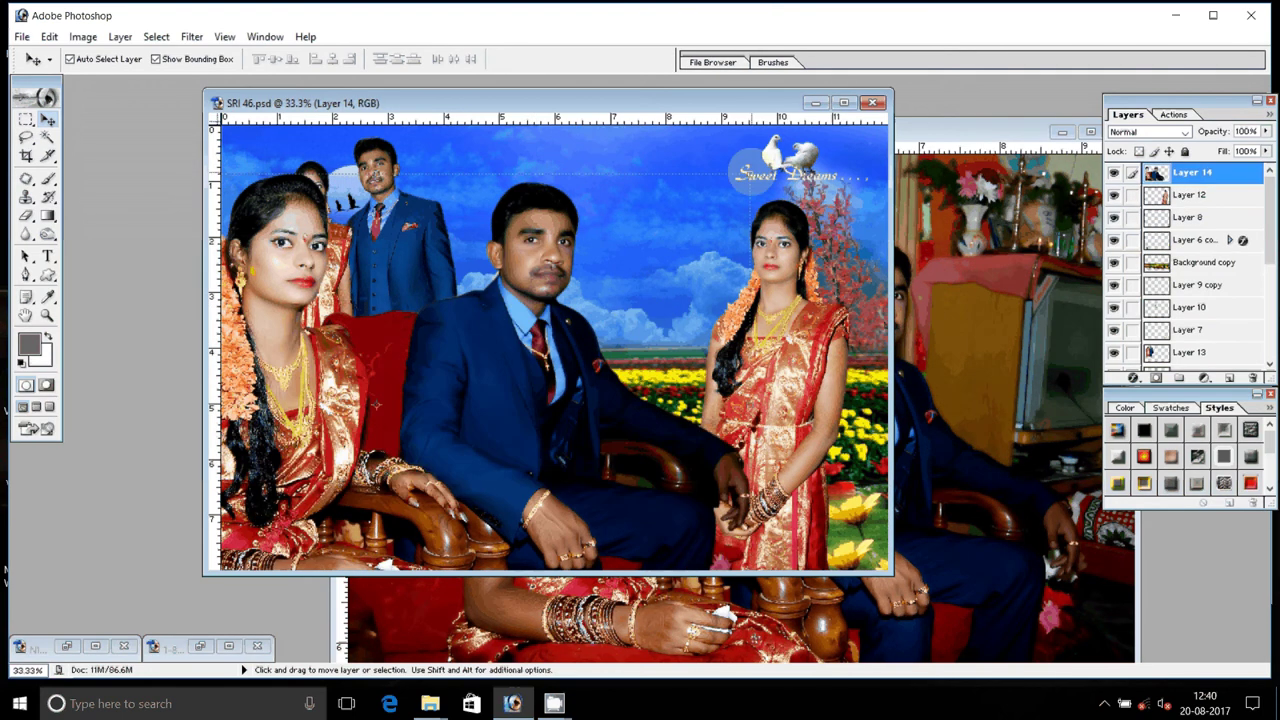
pyautogui.hotkey('ctrl', 't')
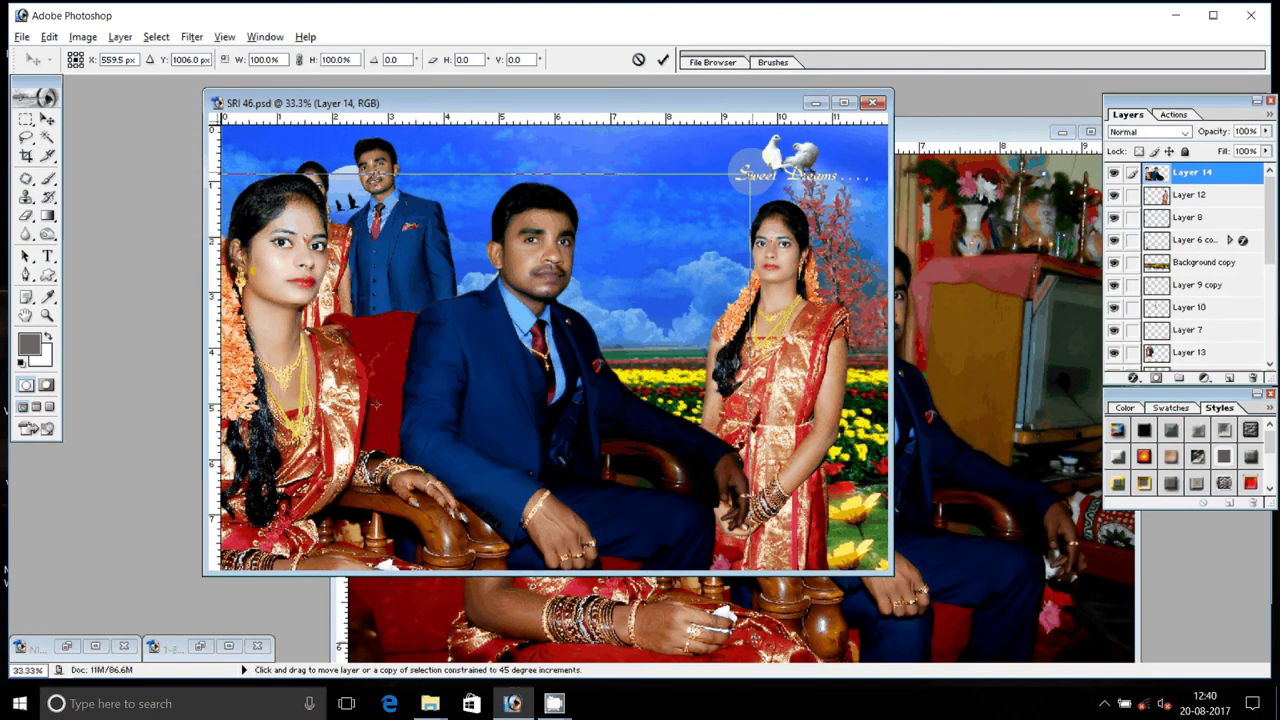
# - Scale the seated couple to about 56%, then nudge it, the palm tree and standing couple into place
pyautogui.moveTo(750, 172); pyautogui.dragTo(590, 270)
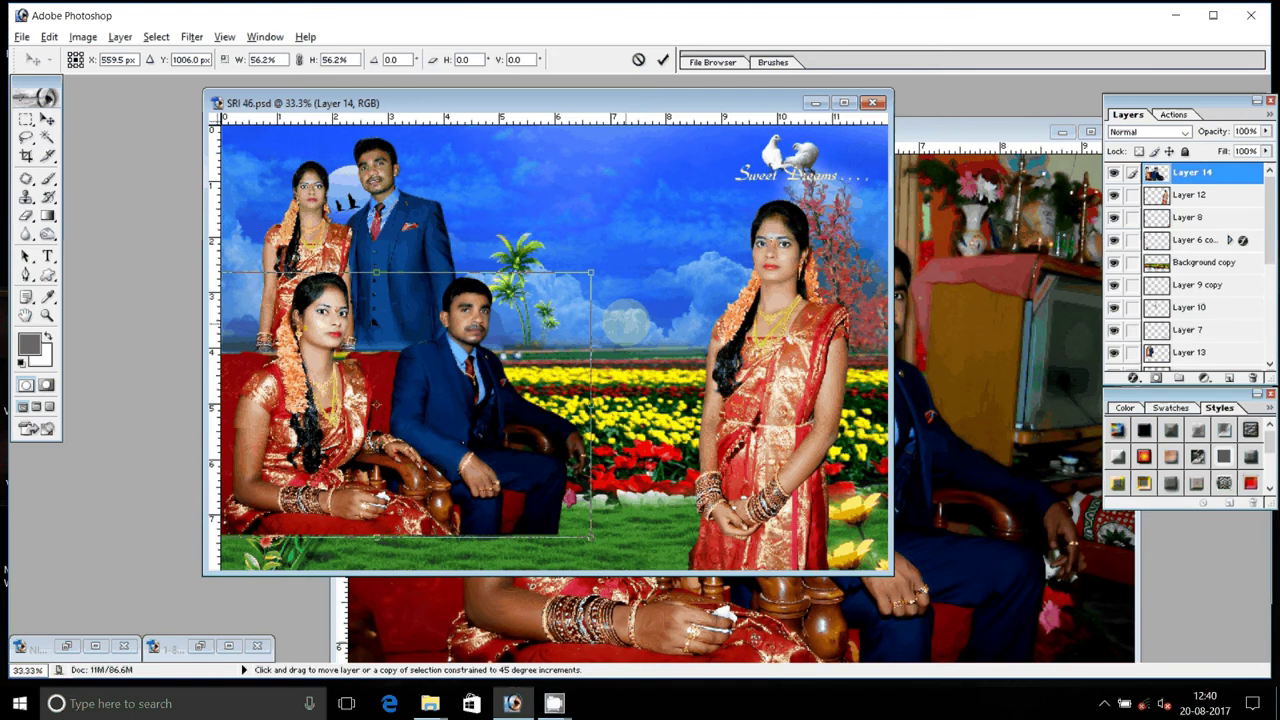
pyautogui.doubleClick(447, 367)
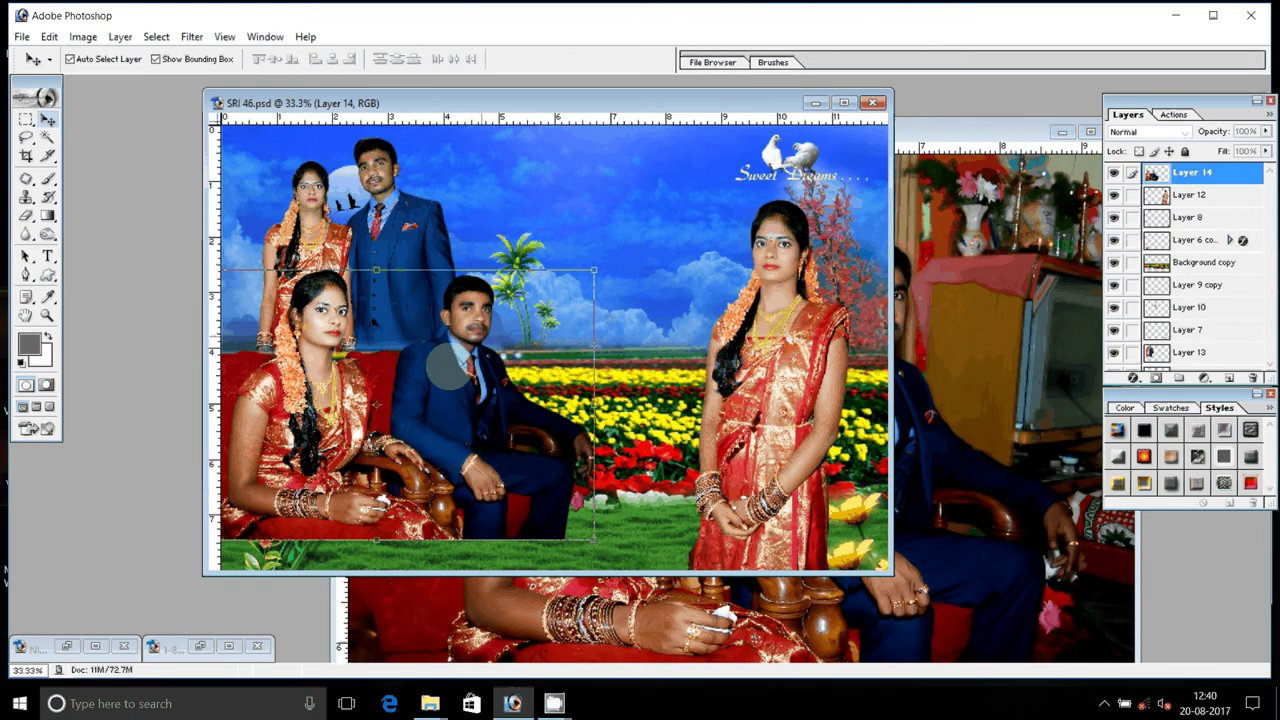
pyautogui.moveTo(447, 367)
pyautogui.mouseDown()
pyautogui.moveTo(400, 450)
pyautogui.moveTo(374, 236)
pyautogui.moveTo(676, 240)
pyautogui.moveTo(648, 240)
pyautogui.mouseUp()
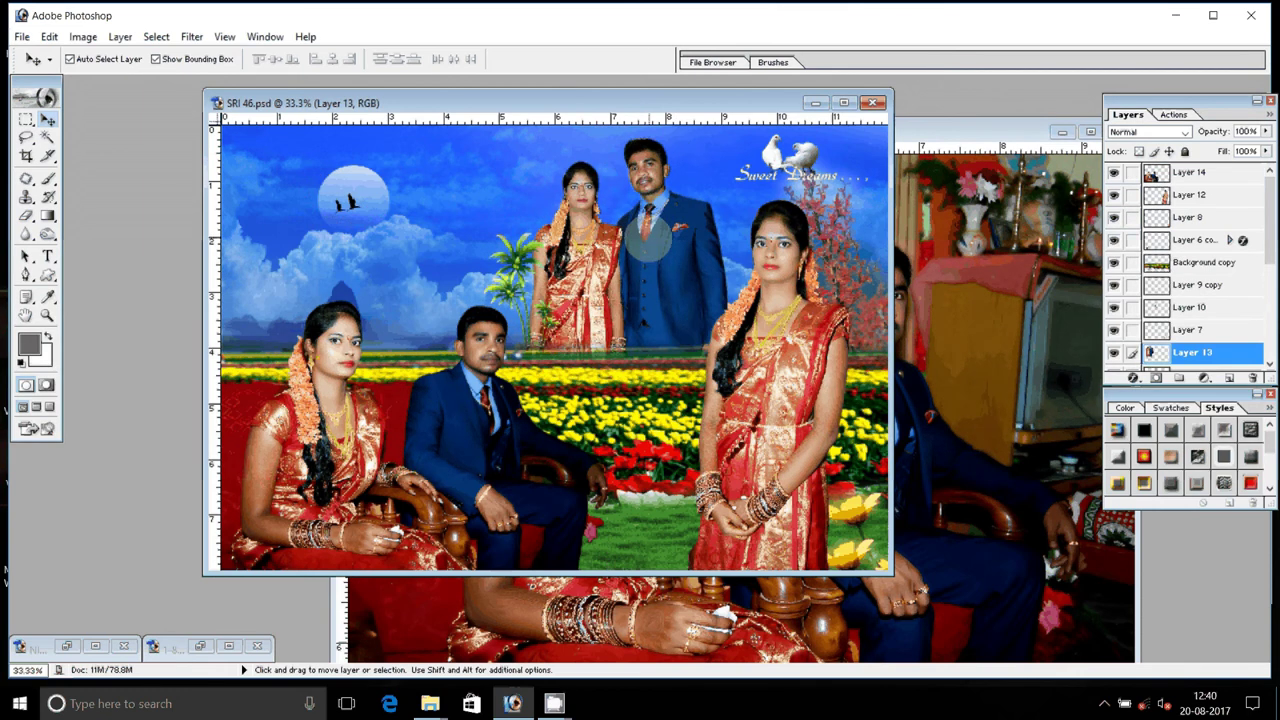
pyautogui.moveTo(508, 250); pyautogui.dragTo(478, 243)
pyautogui.click(675, 255)
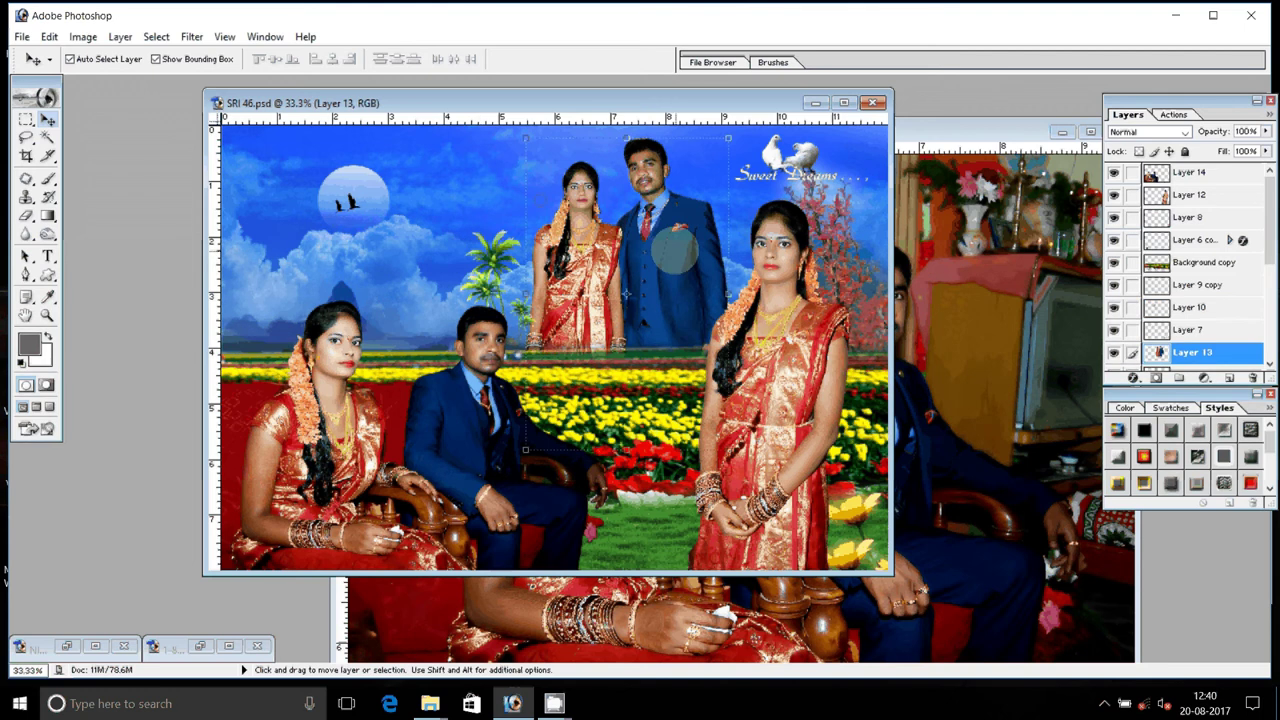
pyautogui.moveTo(675, 255); pyautogui.dragTo(669, 256)
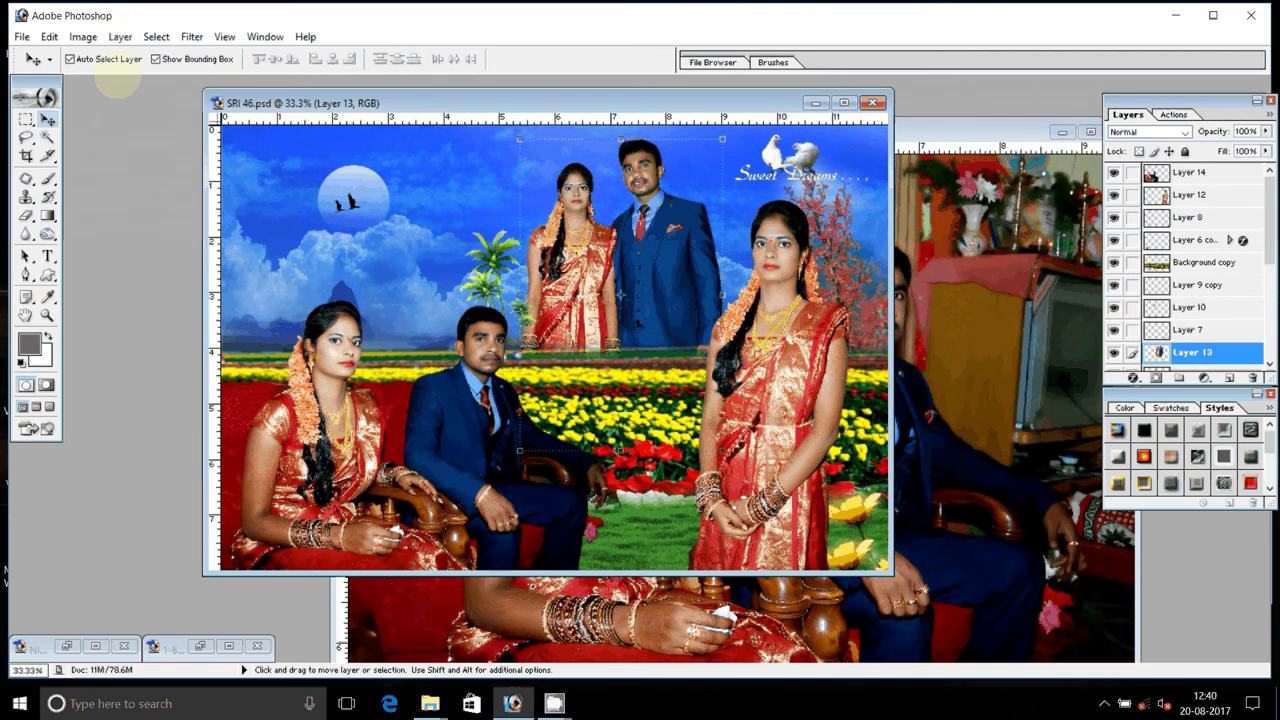
# - Flatten the image into a single Background layer
pyautogui.click(120, 36)
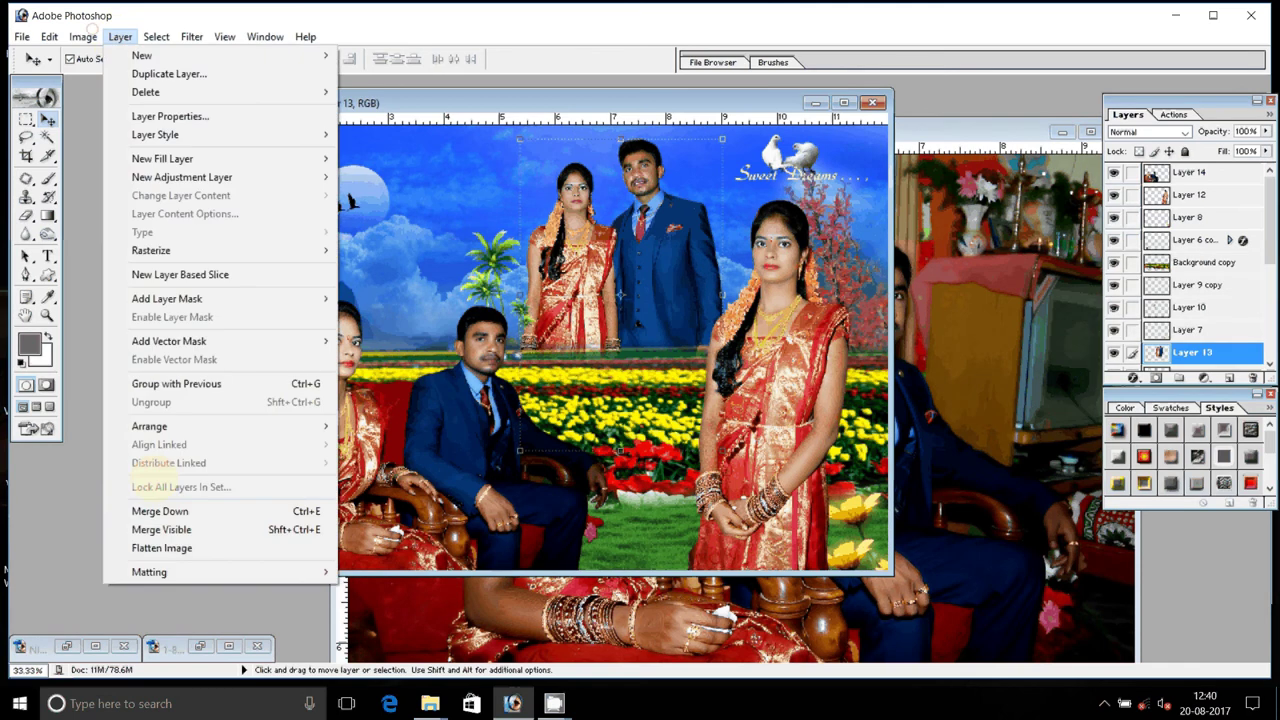
pyautogui.click(161, 548)
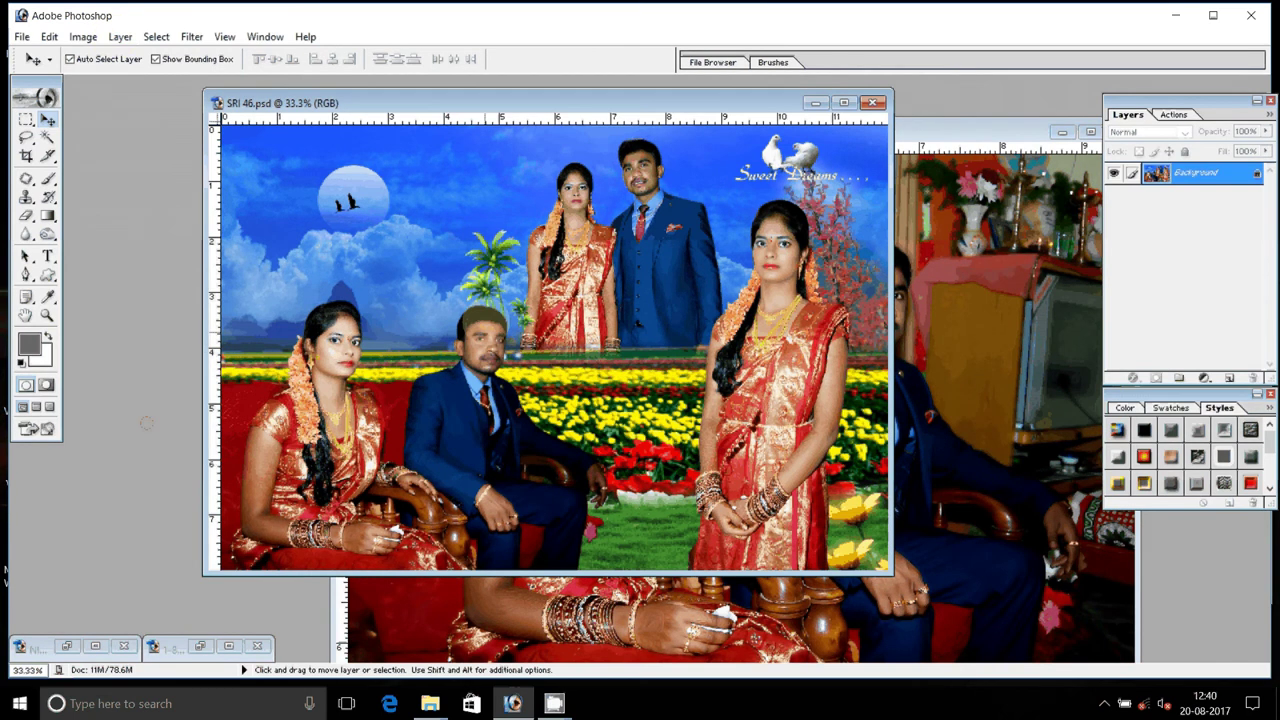
pyautogui.click(21, 36)
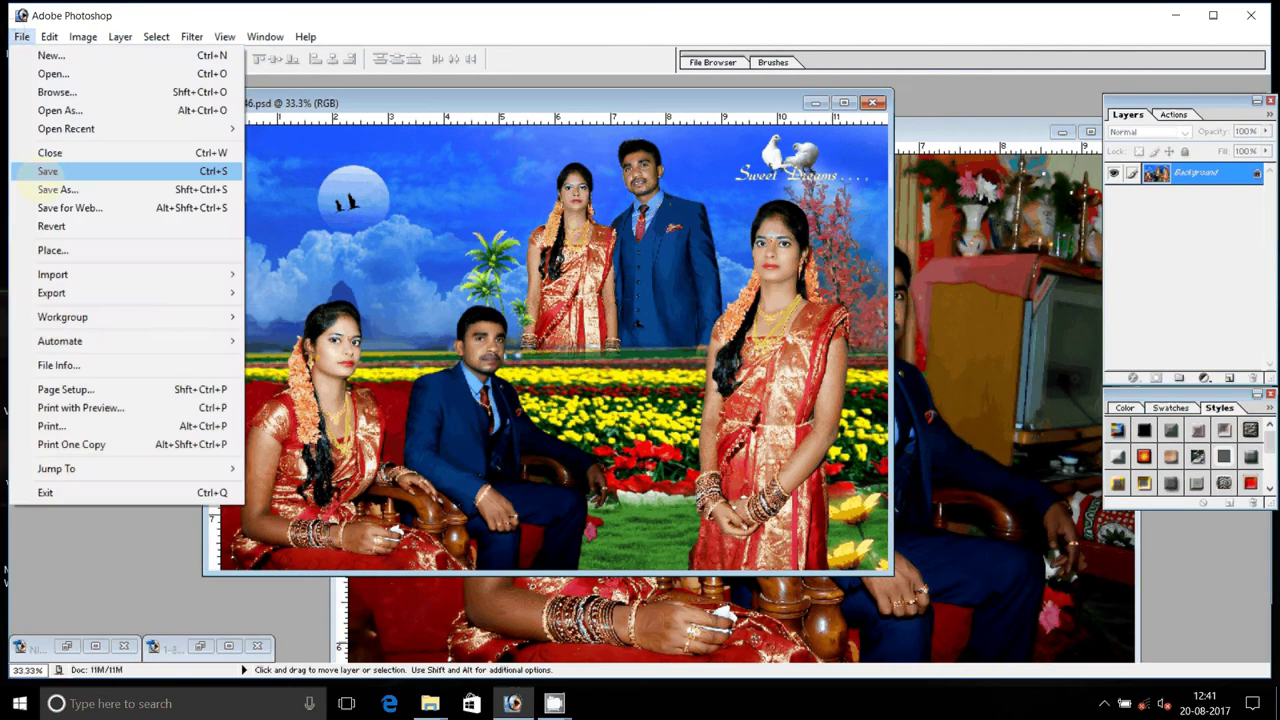
# - Start Save As and go to the Old photos r2 folder, shown as a list
pyautogui.click(50, 171)
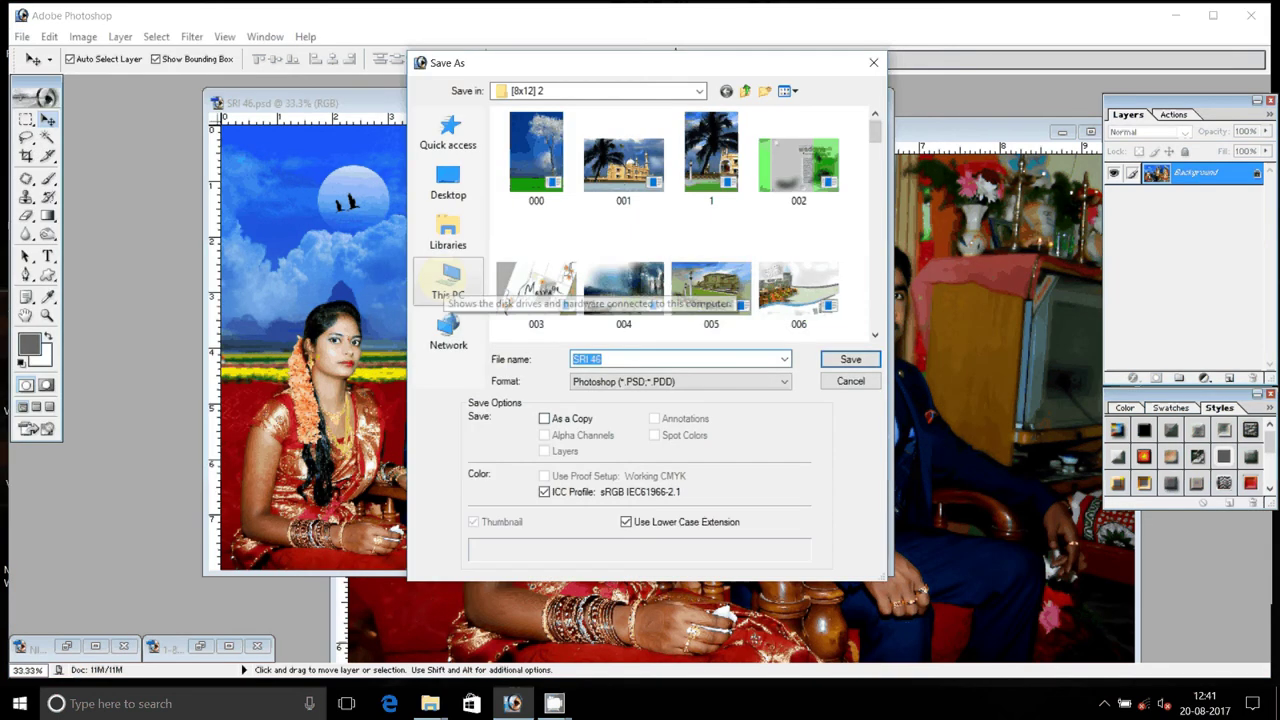
pyautogui.click(449, 130)
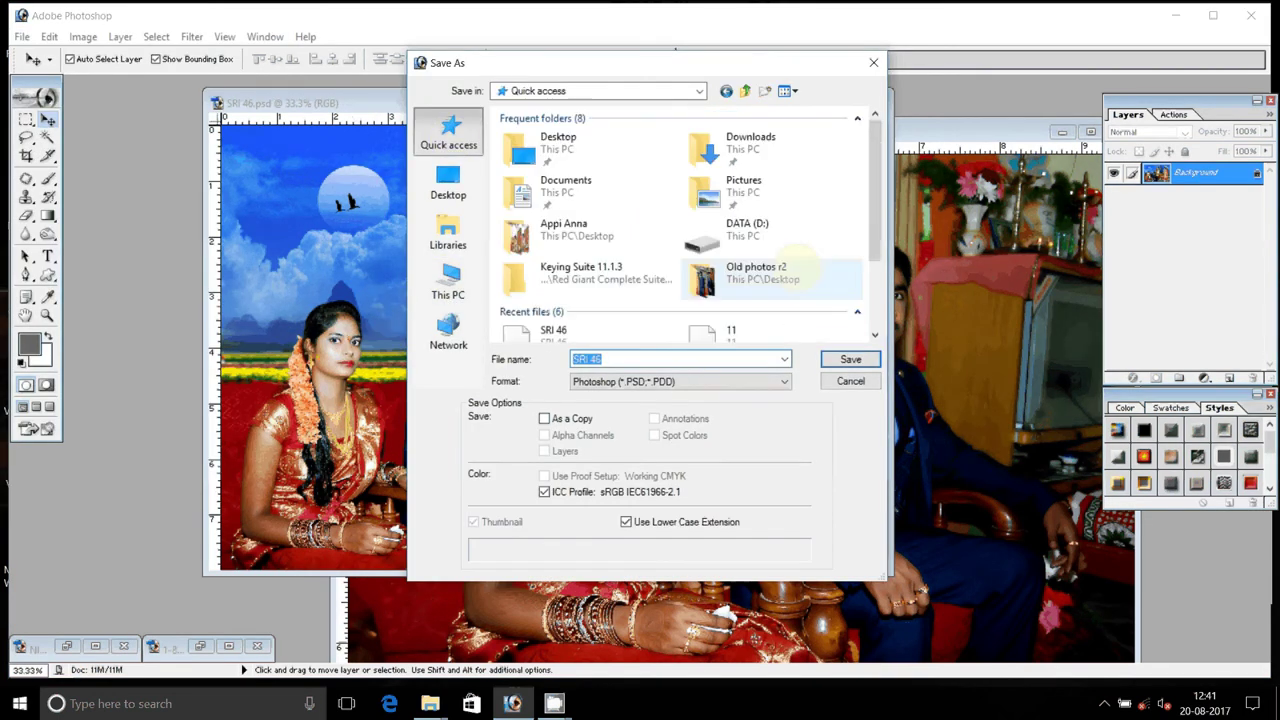
pyautogui.click(787, 91)
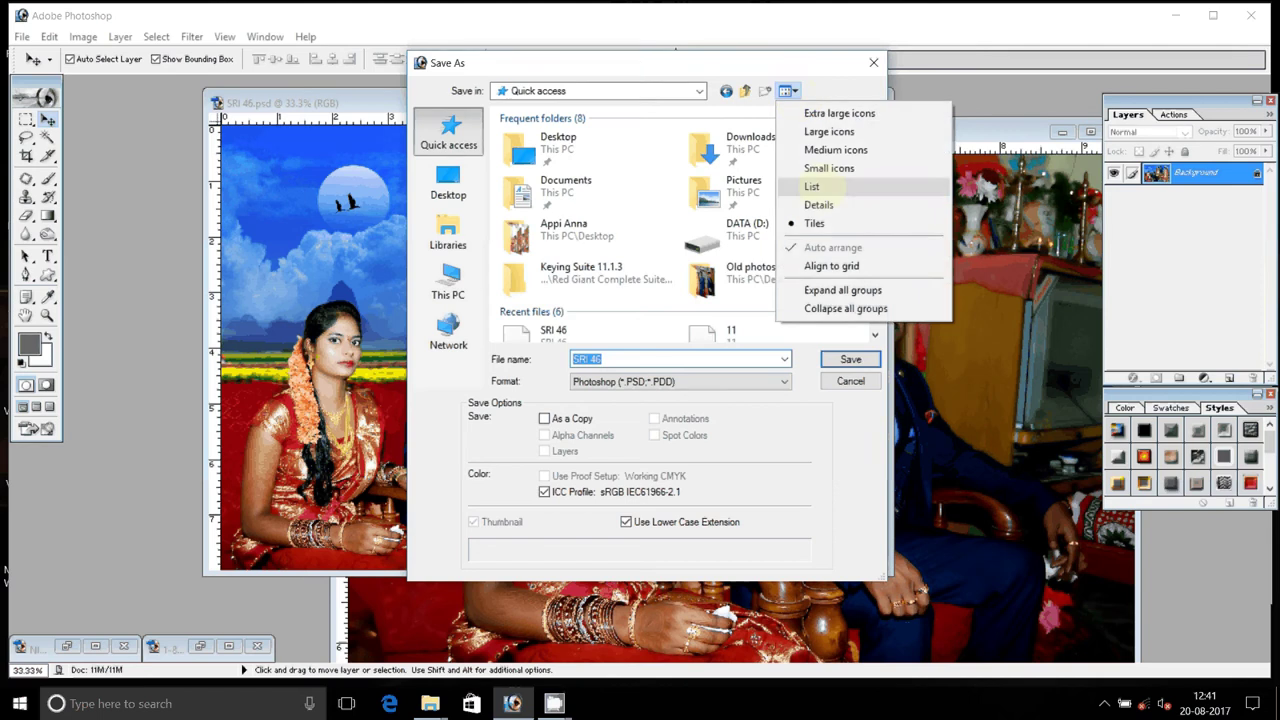
pyautogui.click(815, 186)
pyautogui.click(537, 216)
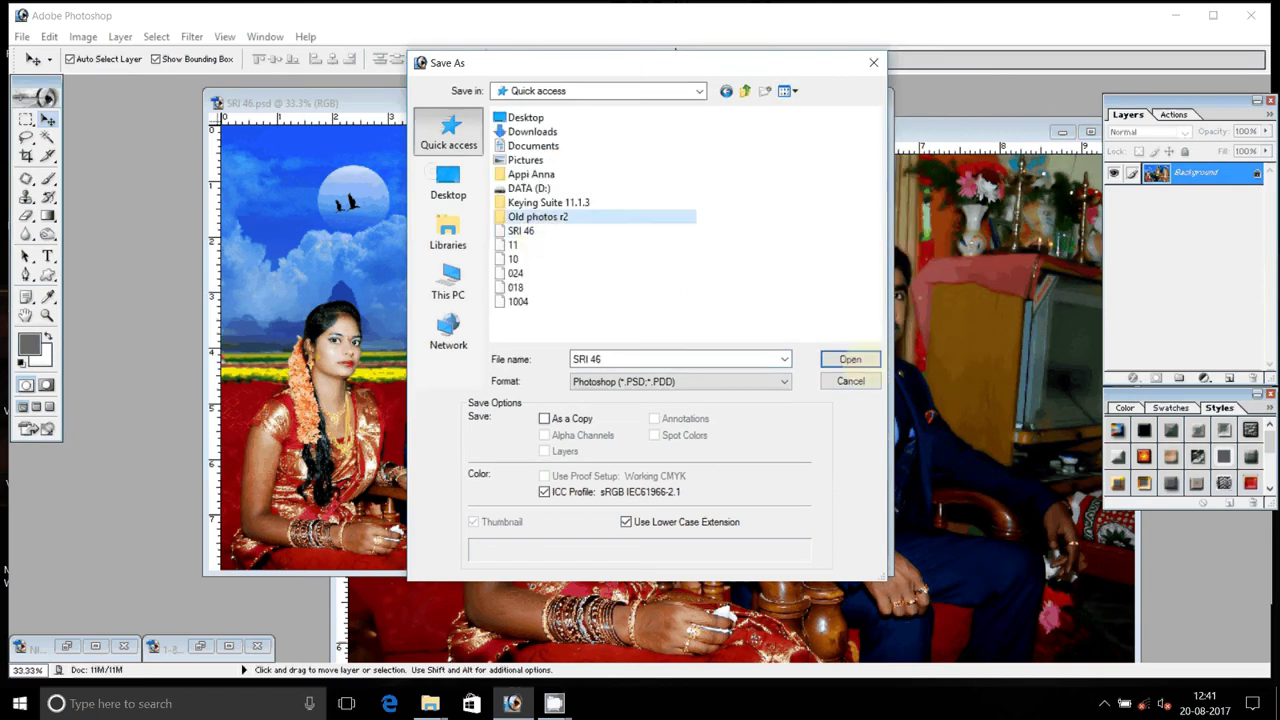
pyautogui.click(850, 359)
# - Save as maximum-quality JPEG named 2-8x12=1, then show the desktop
pyautogui.click(680, 381)
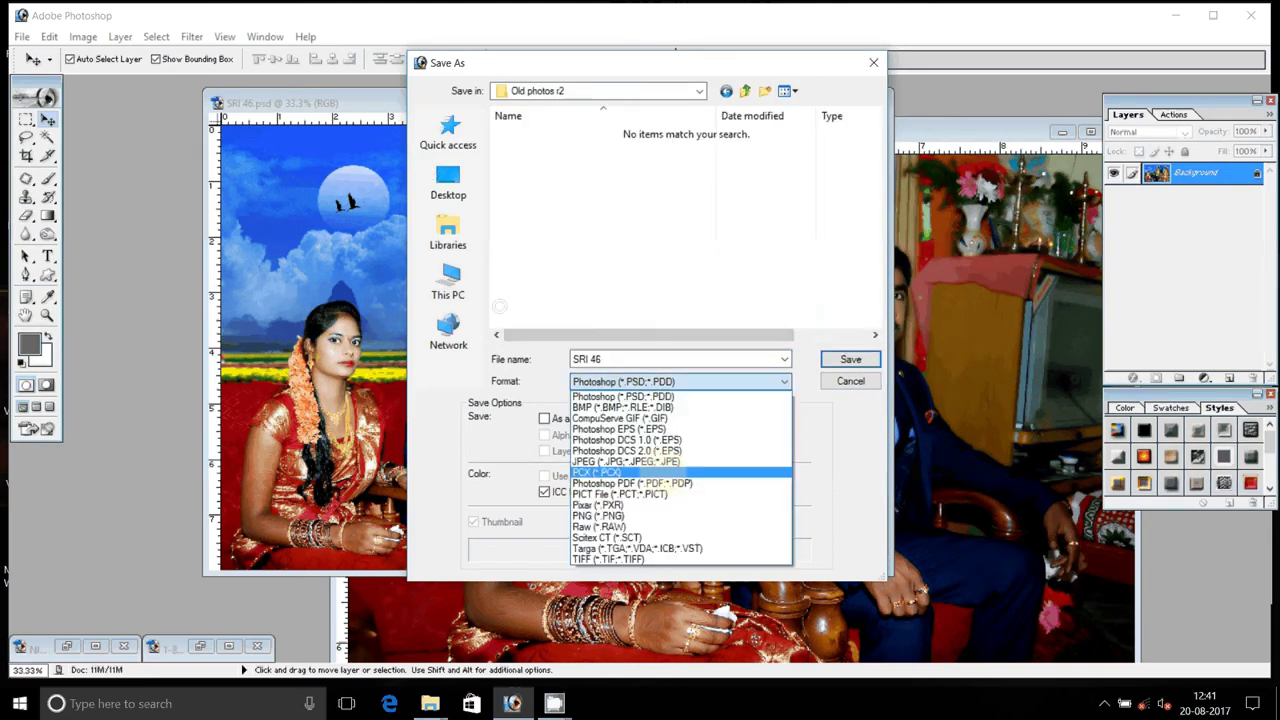
pyautogui.click(625, 461)
pyautogui.click(640, 359)
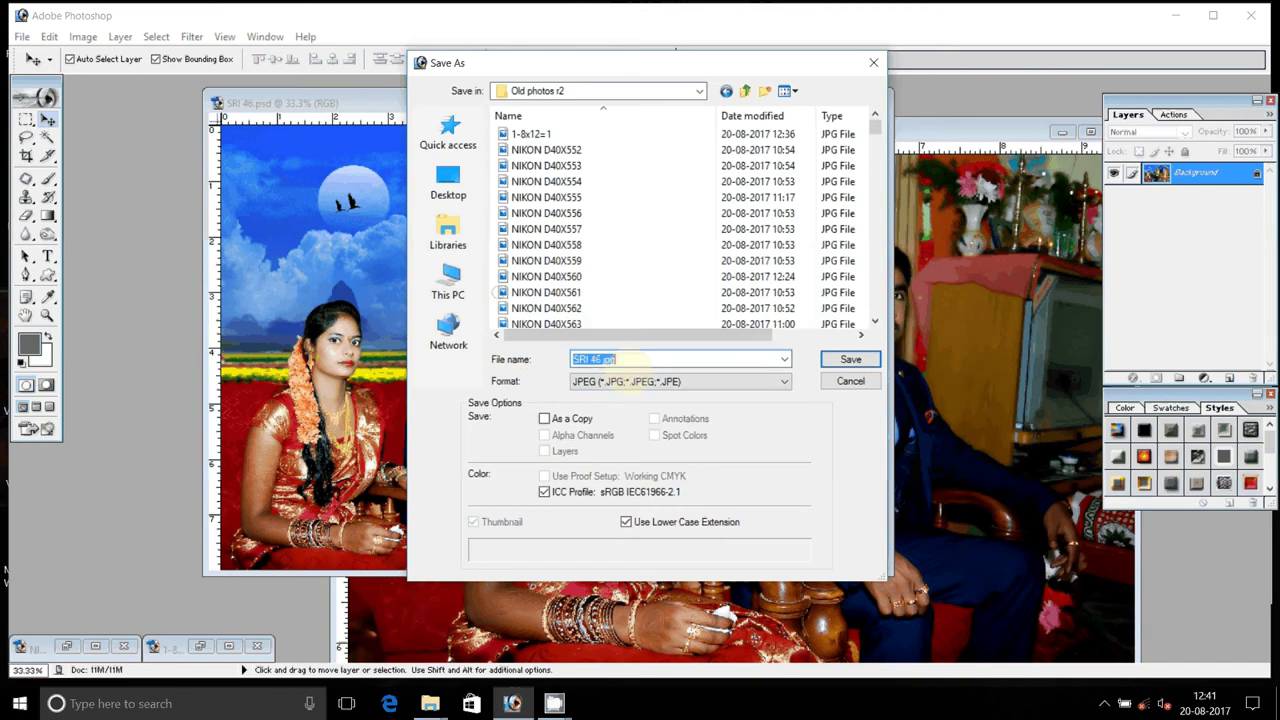
pyautogui.write('2-')
pyautogui.write('8x12')
pyautogui.write('=1')
pyautogui.press('Return')
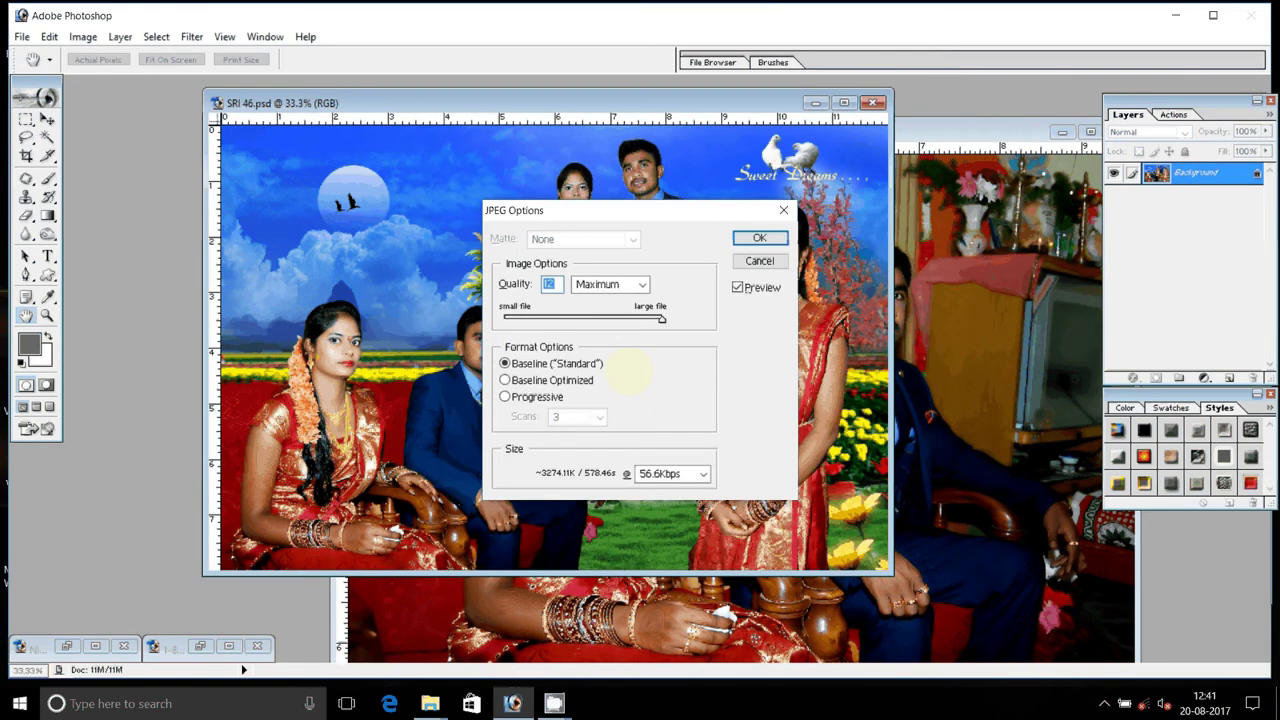
pyautogui.press('Return')
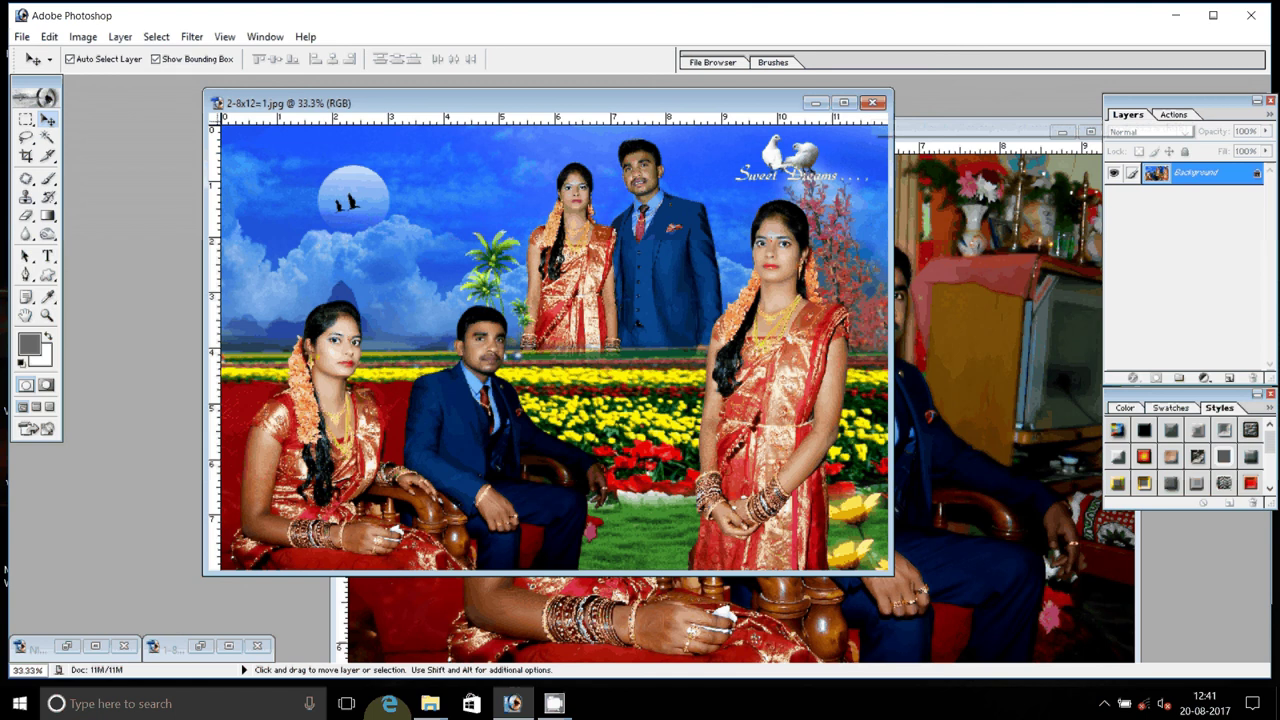
pyautogui.click(554, 703)
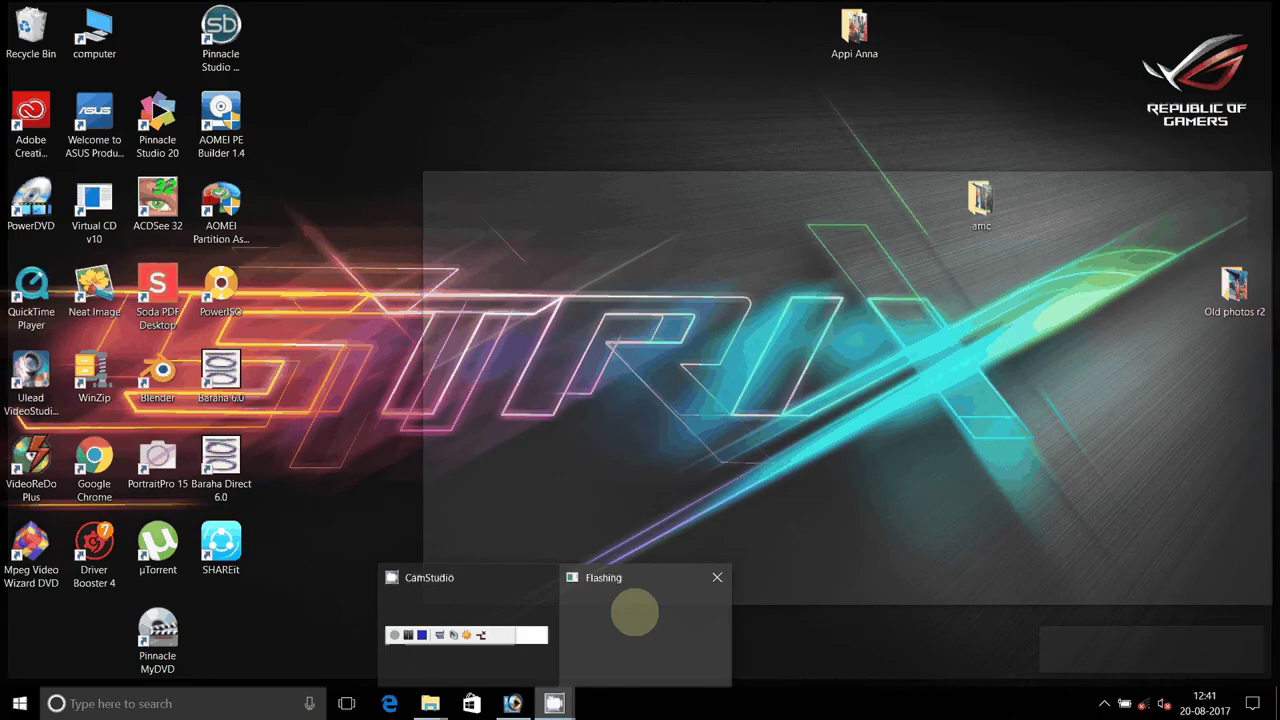